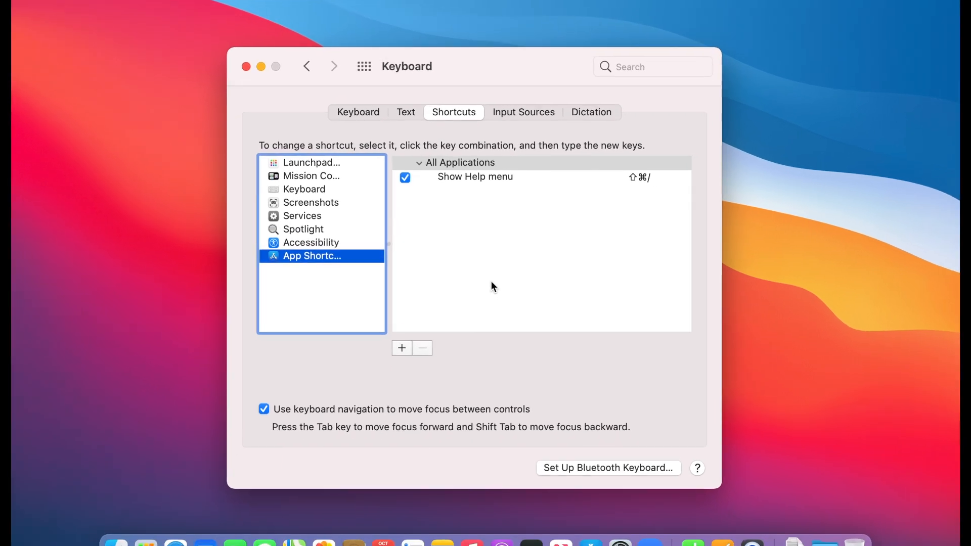
Switch to Numbers, select the First Name header cell and look up the table command that fits a column to its content
click(694, 543)
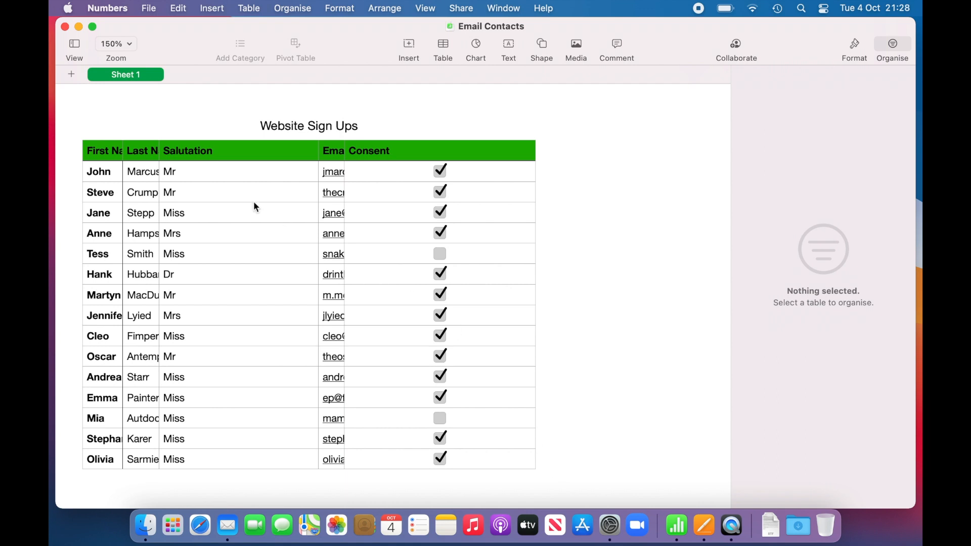
click(96, 149)
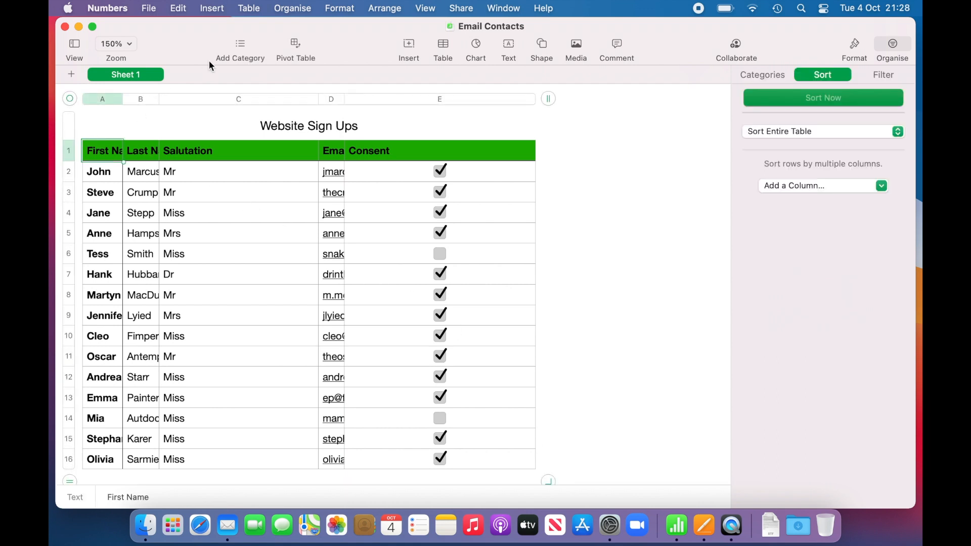
click(257, 11)
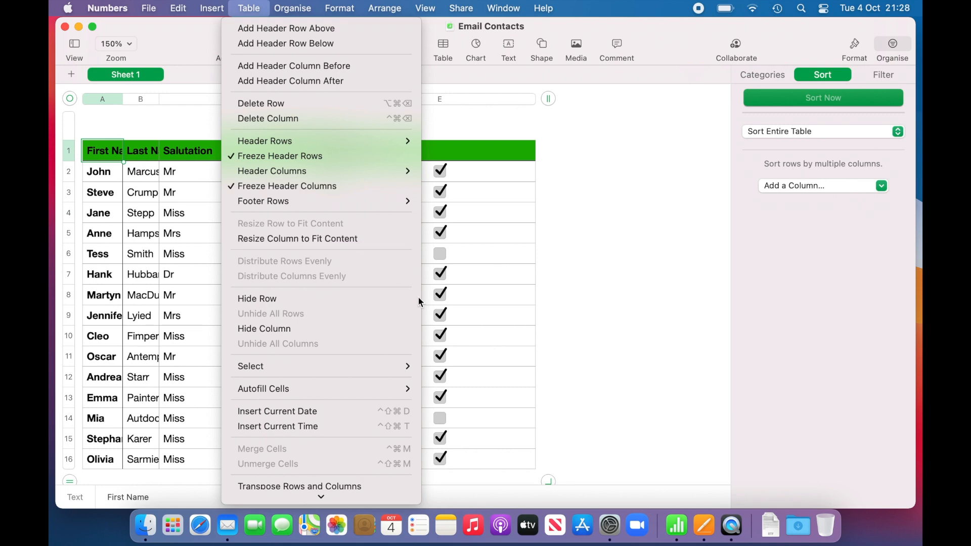
In System Preferences, add a Numbers app shortcut for "Resize Column to Fit Content" assigned to Option+Shift+Command+R
click(611, 527)
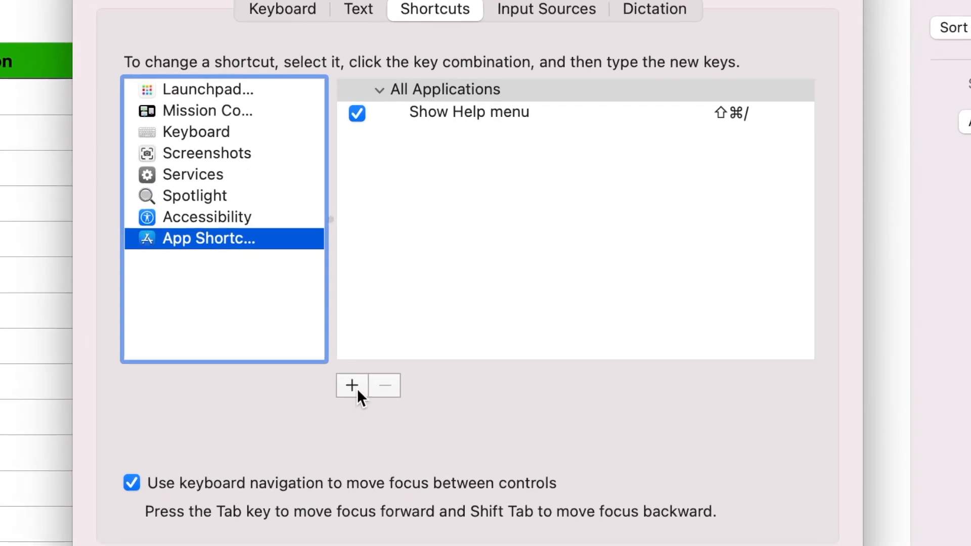
click(354, 387)
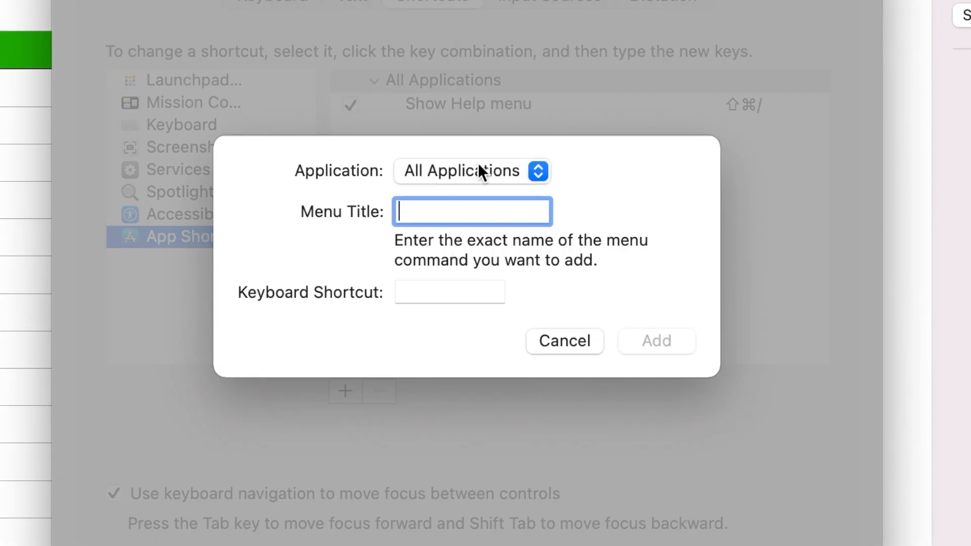
click(479, 165)
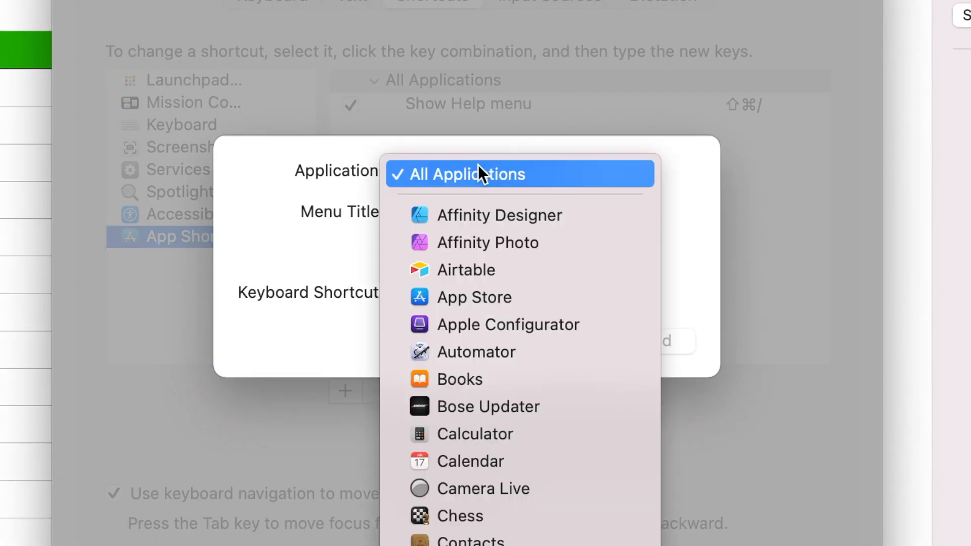
scroll(479, 173, down, 10)
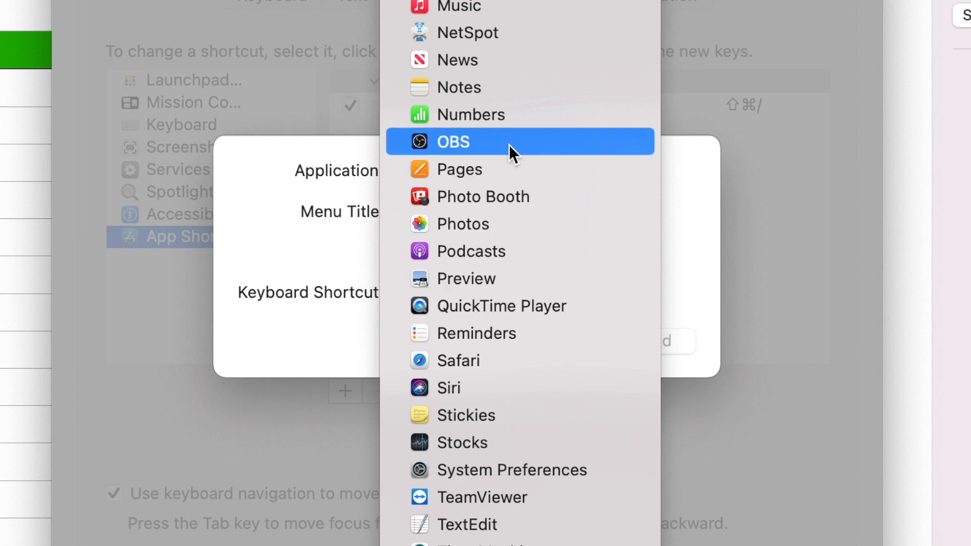
click(517, 123)
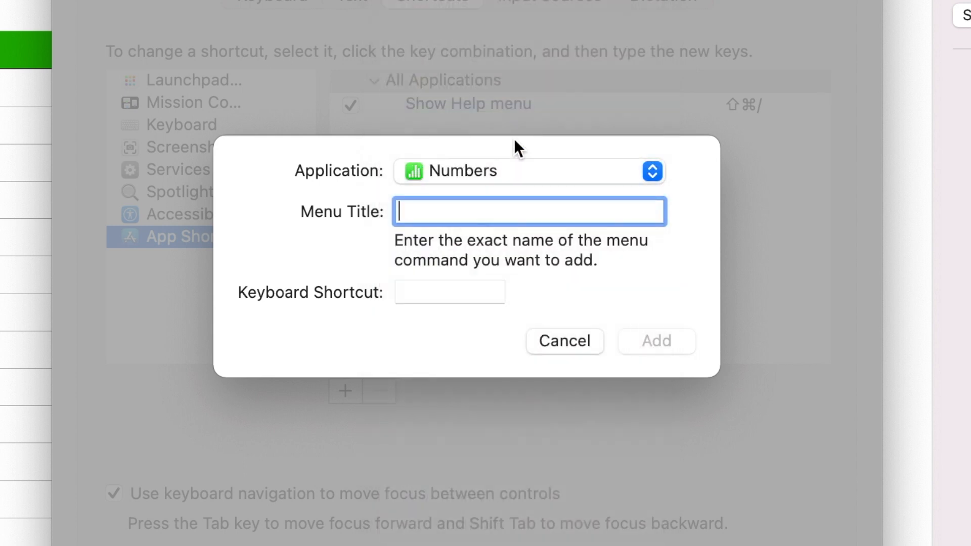
text(Resize Column to Fit Content)
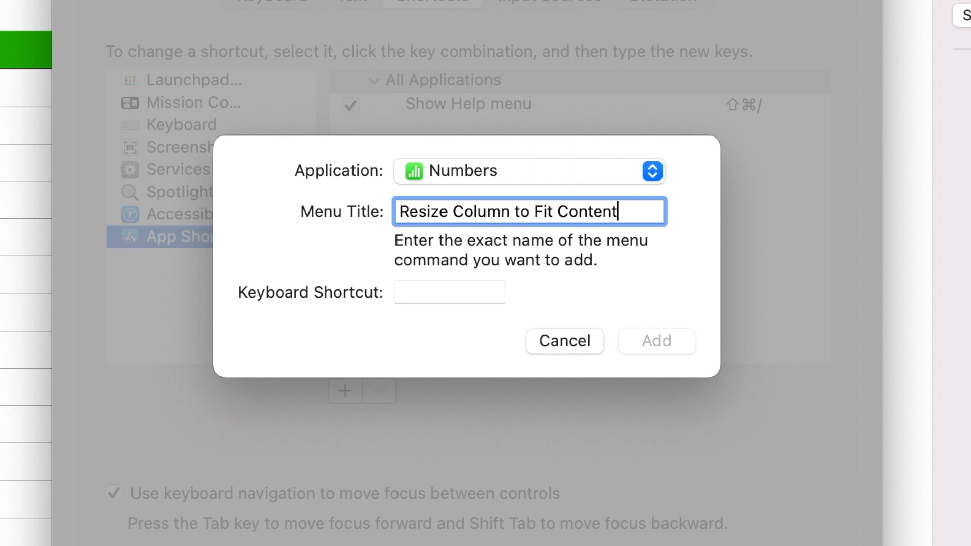
click(417, 296)
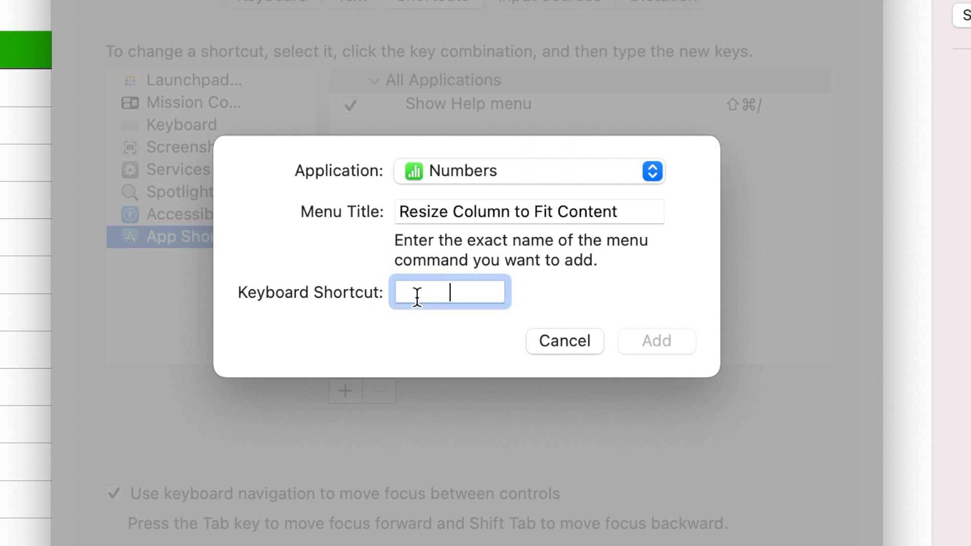
key(alt+shift+super+r)
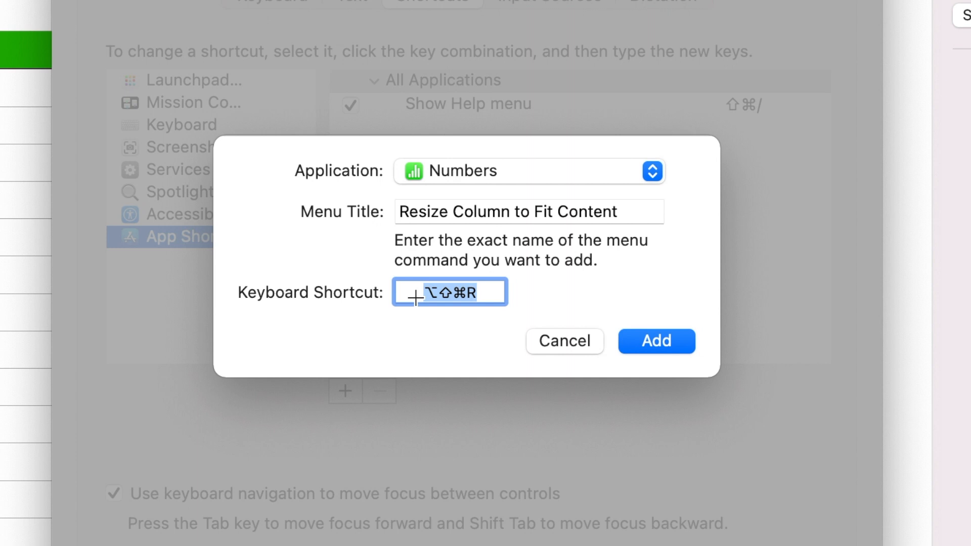
click(642, 347)
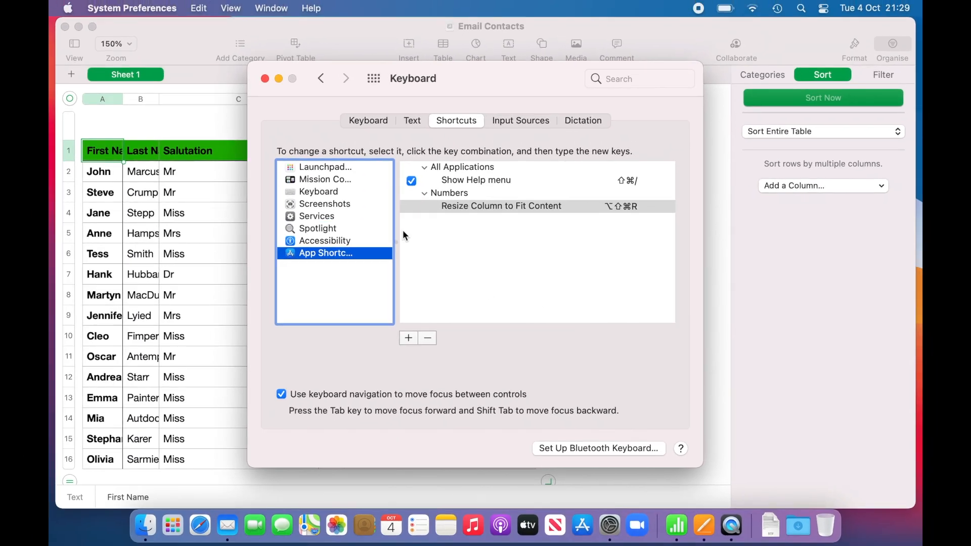
Switch to Numbers and look up the exact names of the text alignment commands
click(187, 45)
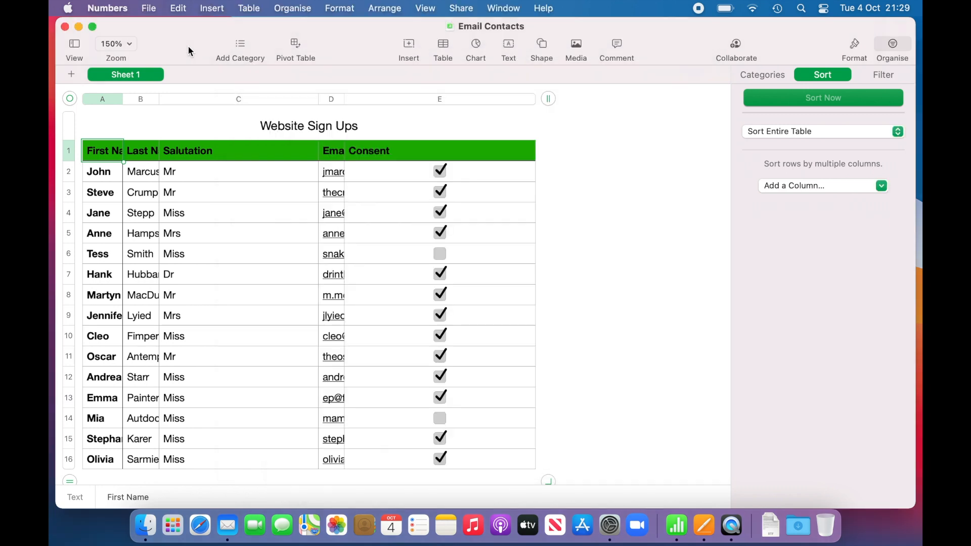
click(342, 9)
mouse_move(348, 45)
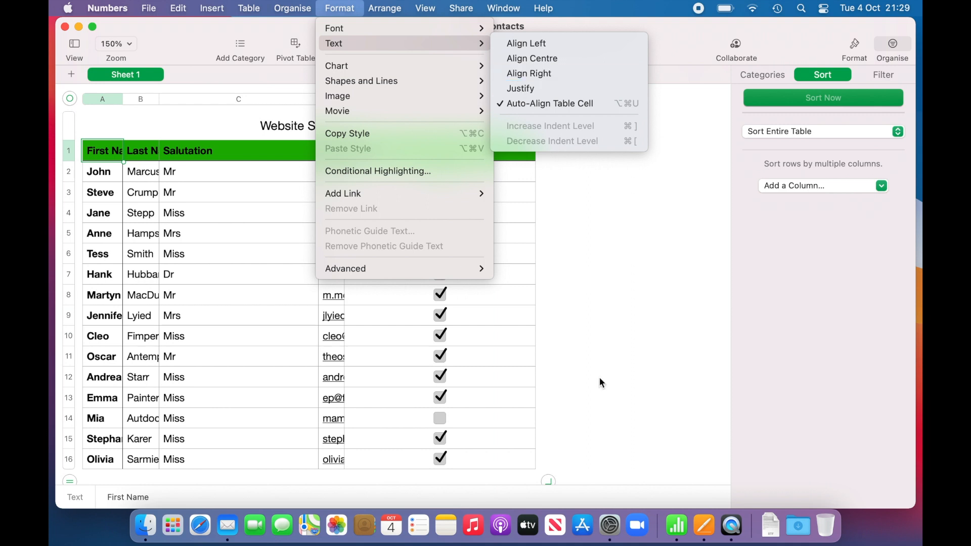
In System Preferences, add a Numbers app shortcut for "Align Left" assigned to Option+Shift+Command+A
click(611, 525)
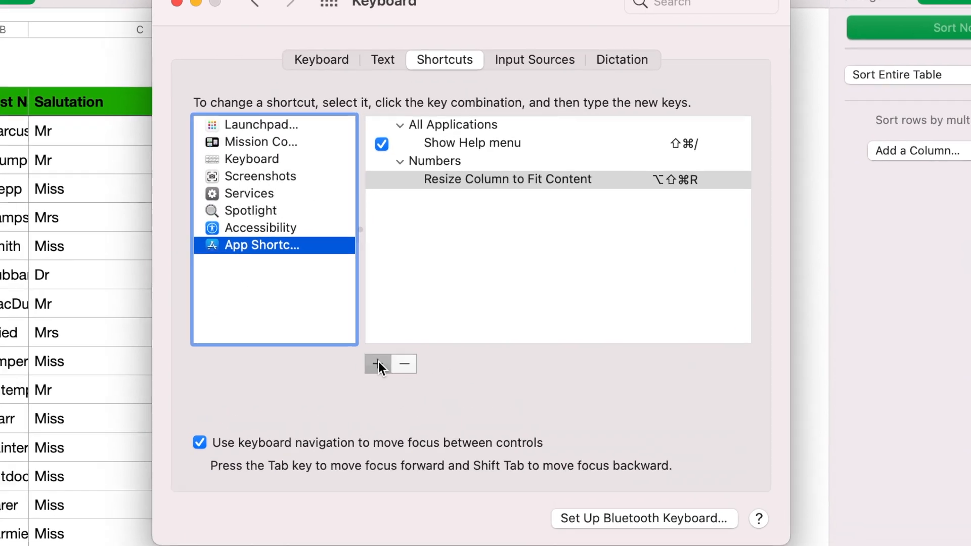
click(398, 347)
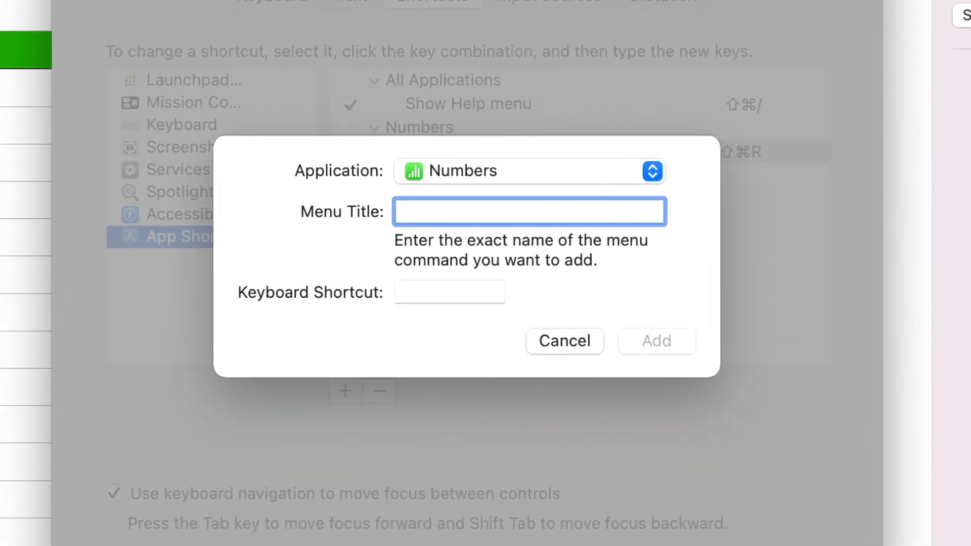
text(Align Left)
click(430, 292)
key(alt+shift+super+a)
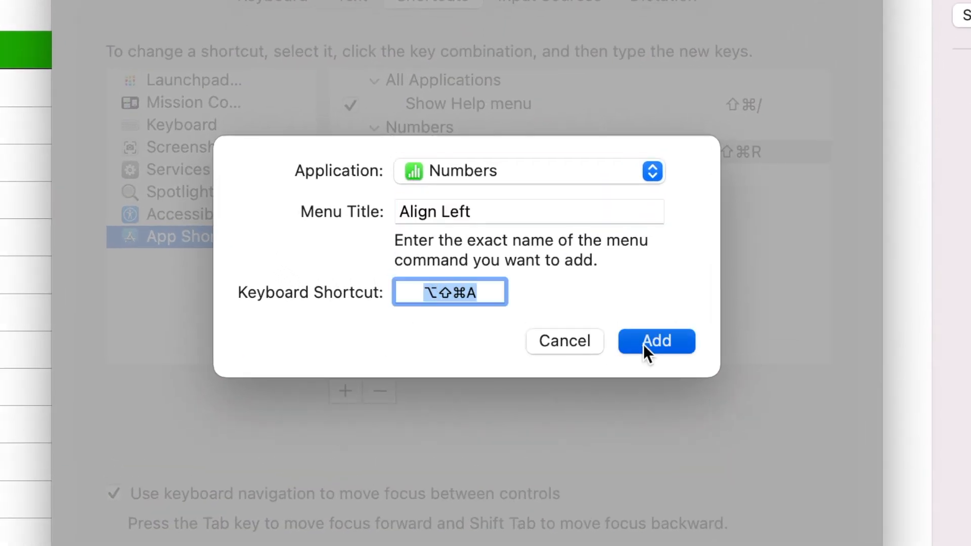
click(647, 343)
Add a Numbers app shortcut for "Align Centre" assigned to Option+Shift+Command+S
click(345, 390)
text(Align Centre)
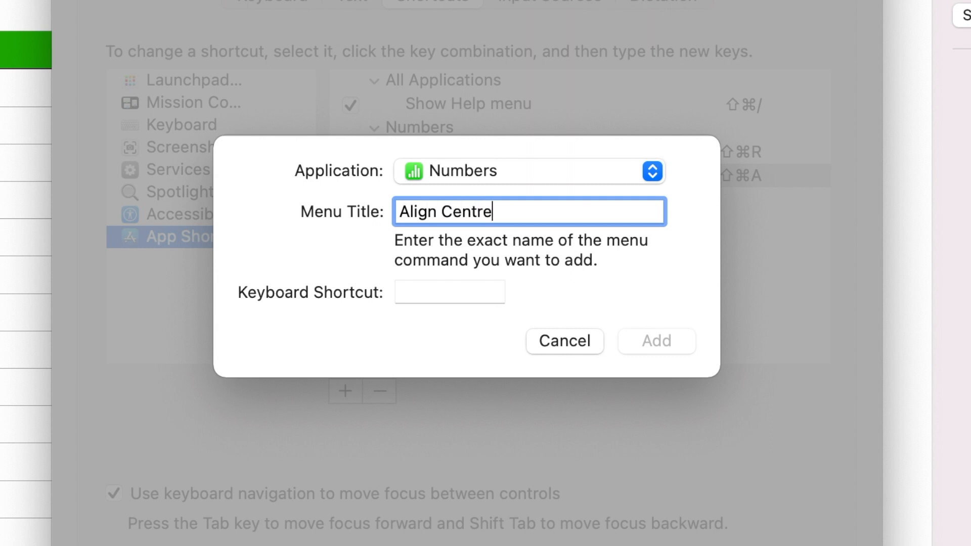
click(420, 294)
key(alt+shift+super+s)
click(657, 341)
Add a Numbers app shortcut for "Align Right" assigned to Option+Shift+Command+D
click(346, 390)
text(Align Right)
click(433, 291)
key(alt+shift+super+d)
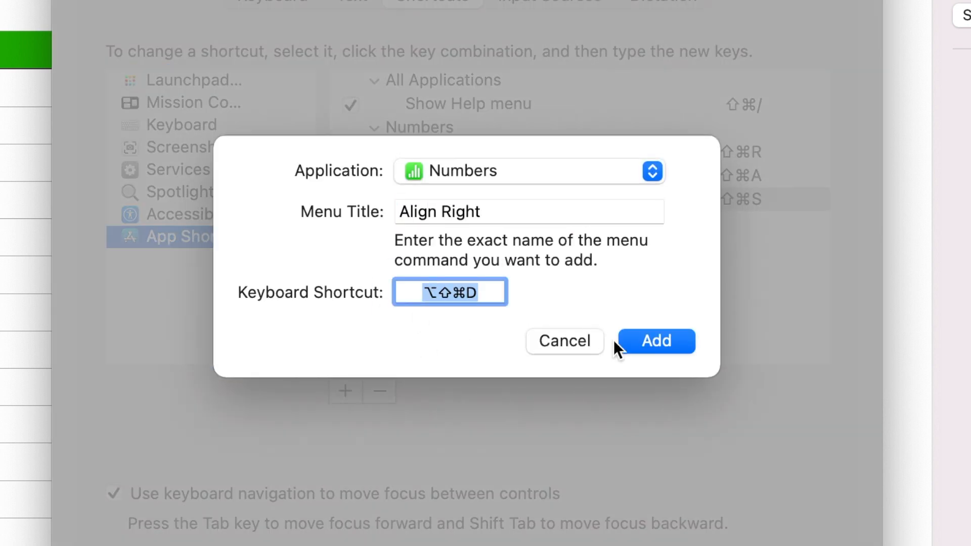
click(657, 341)
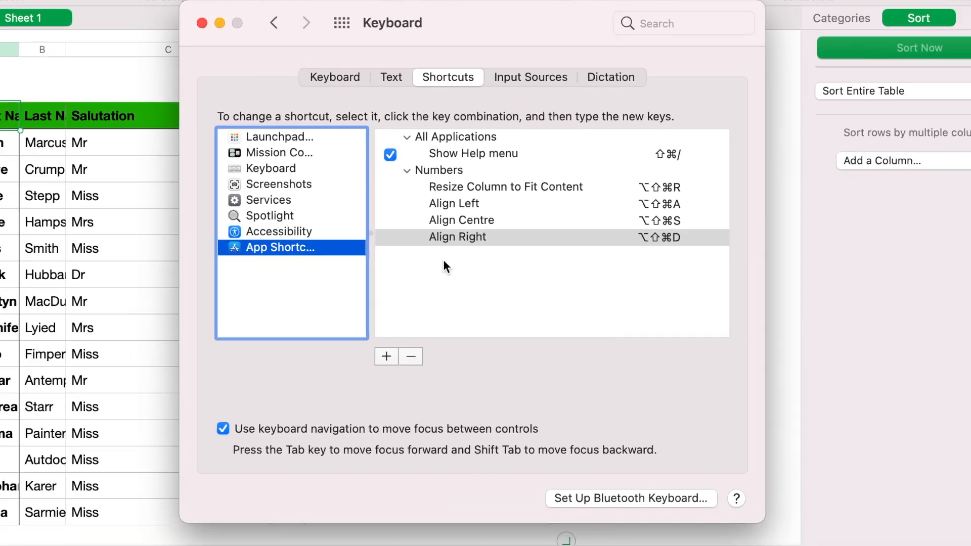
Switch to Numbers and look up the font capitalisation commands
click(188, 42)
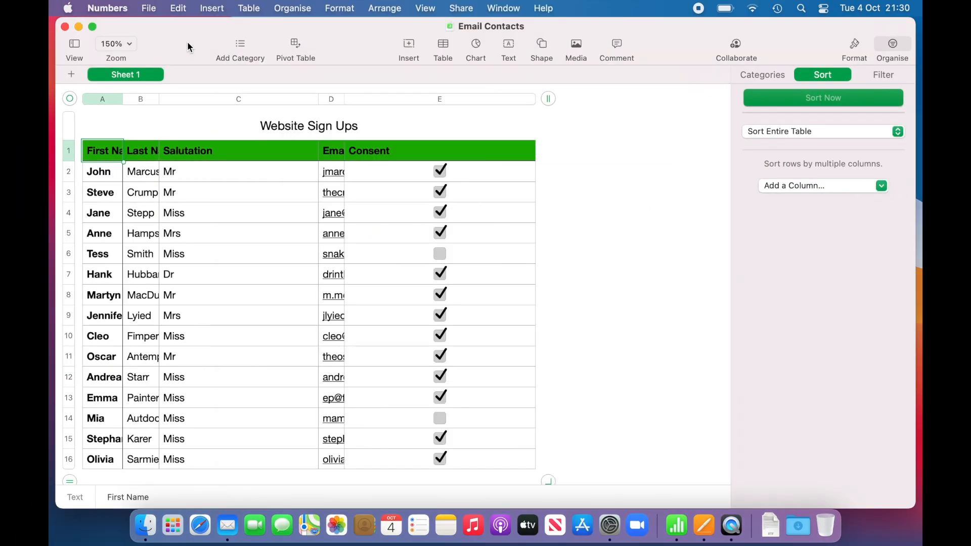
click(340, 9)
mouse_move(344, 29)
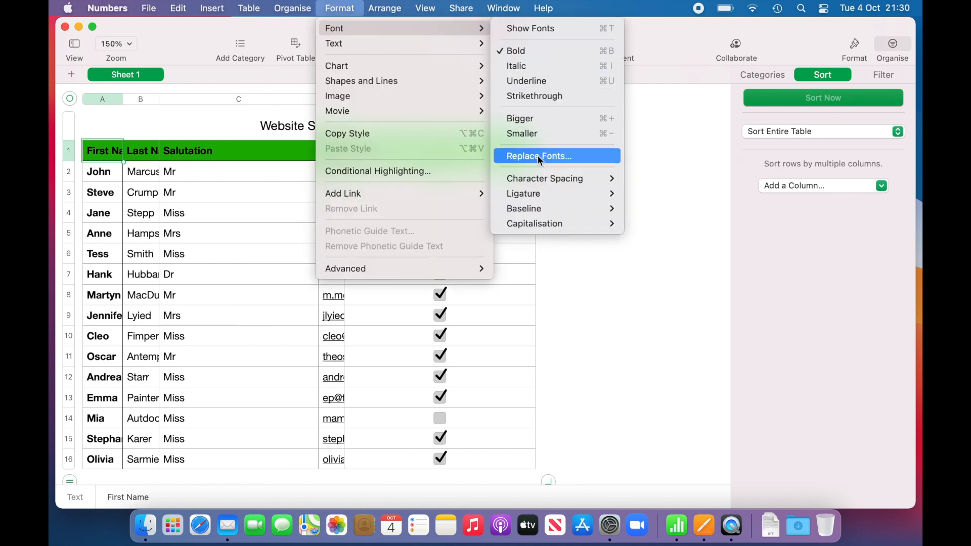
mouse_move(554, 226)
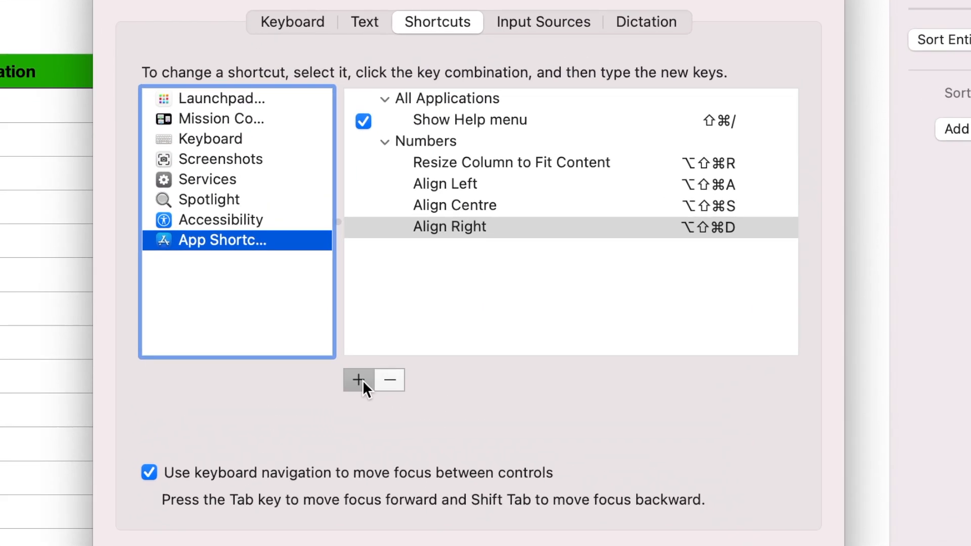
In System Preferences, add a Numbers app shortcut for "All Caps" assigned to Option+Shift+Command+C
click(402, 344)
text(All Caps)
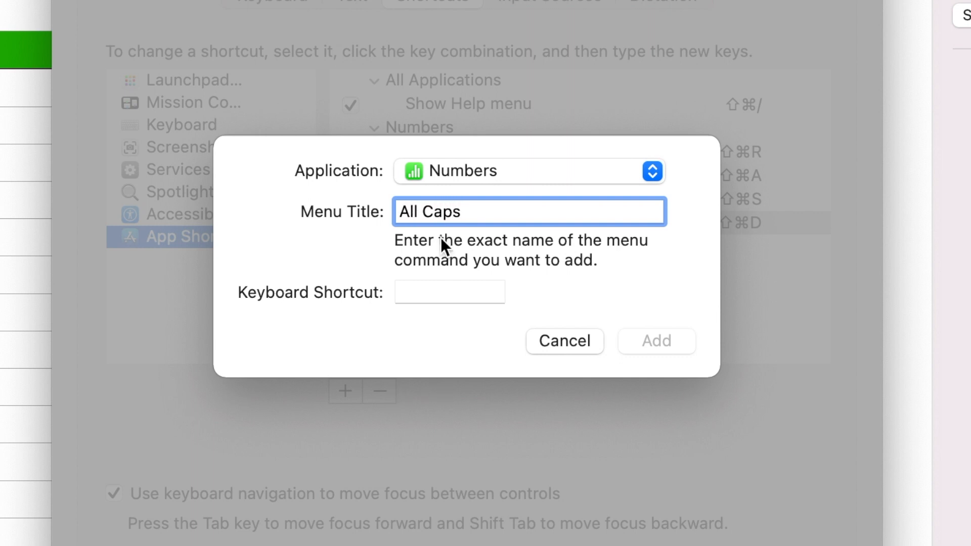
click(447, 294)
key(alt+shift+super+c)
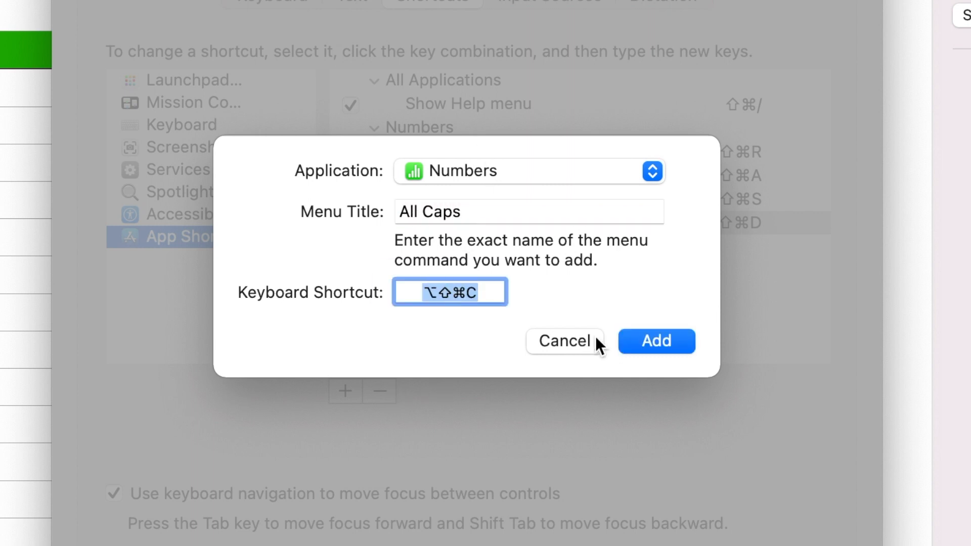
click(649, 341)
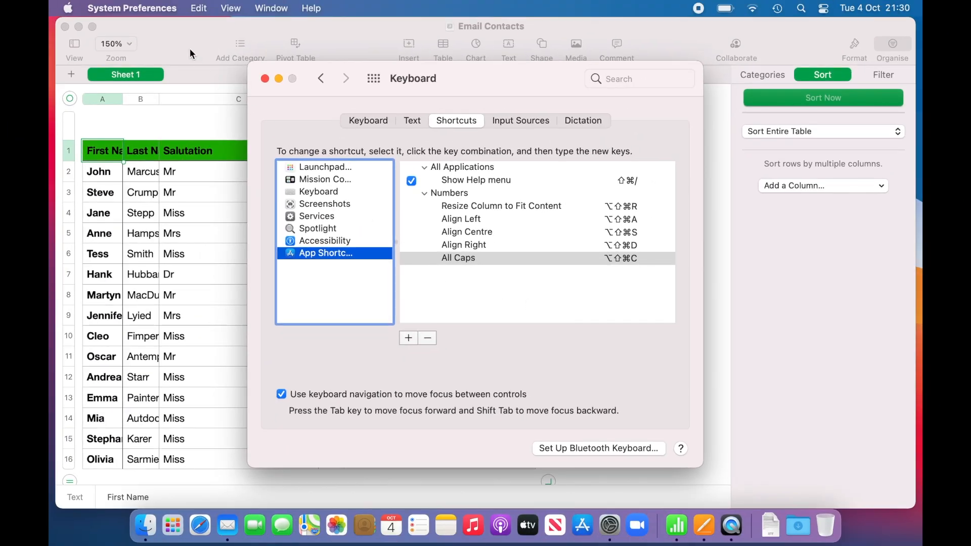
Return to Numbers and resize the First Name, Last Name, Salutation, Email Address and Consent columns to fit their content
key(super+q)
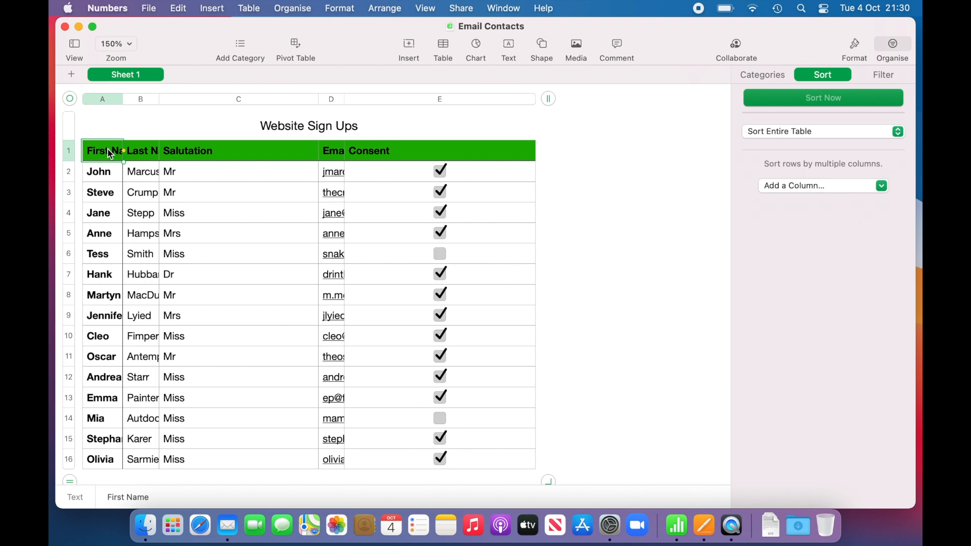
click(111, 102)
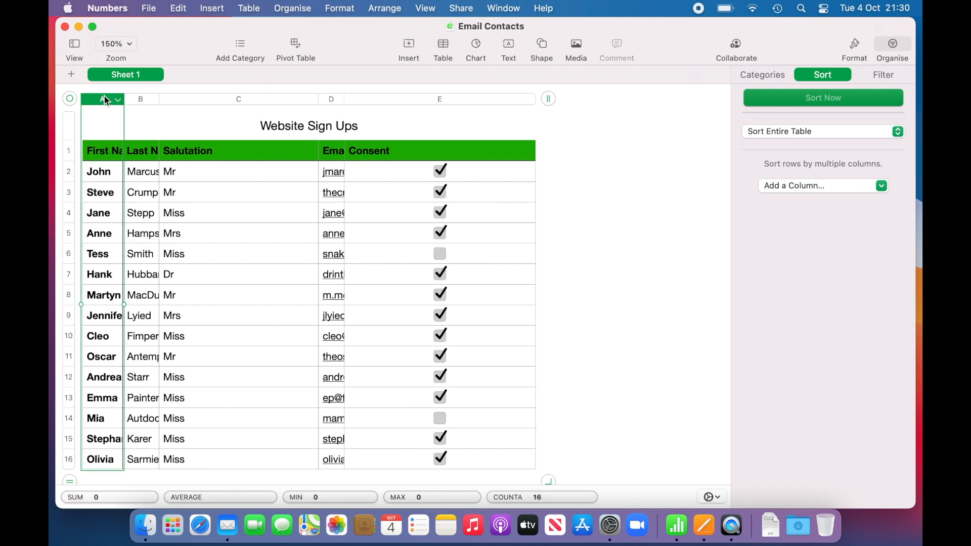
double_click(123, 99)
click(156, 102)
double_click(181, 99)
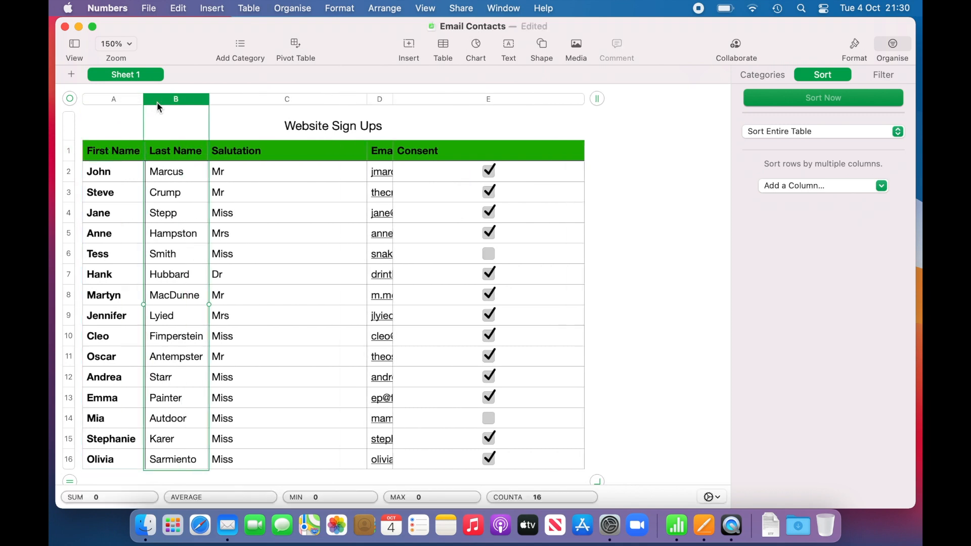
click(278, 101)
double_click(277, 99)
click(280, 99)
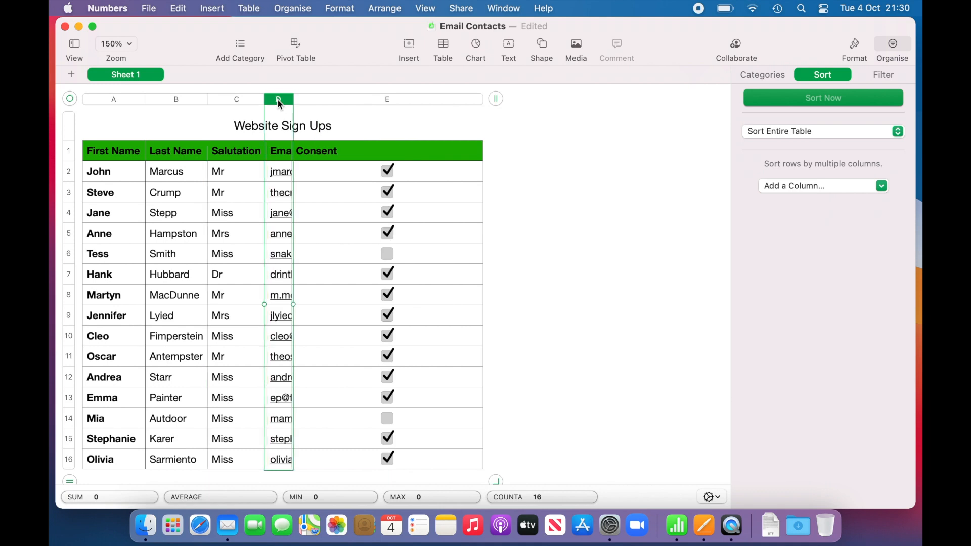
double_click(277, 99)
click(503, 151)
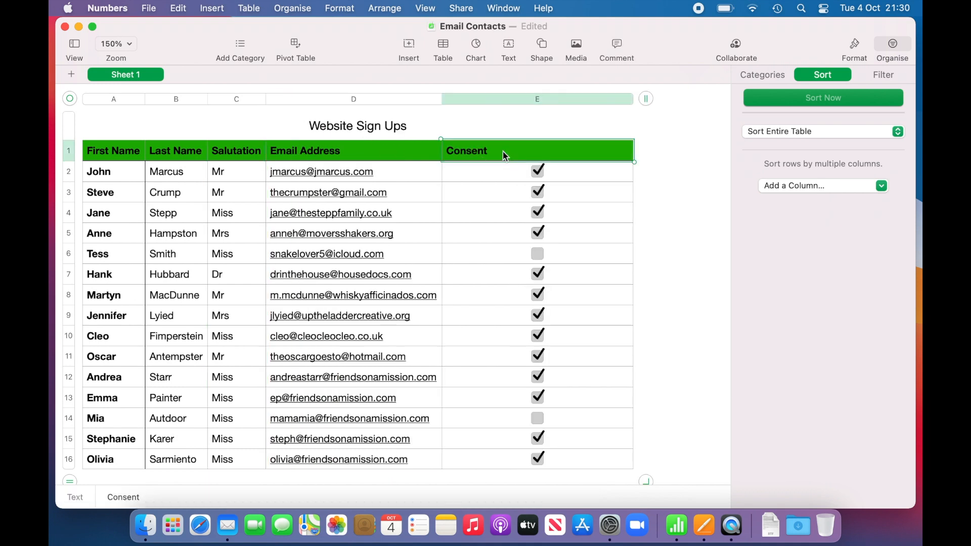
key(ctrl+super+r)
Move the Salutation column in front of the First Name column and right-align its contents
click(238, 152)
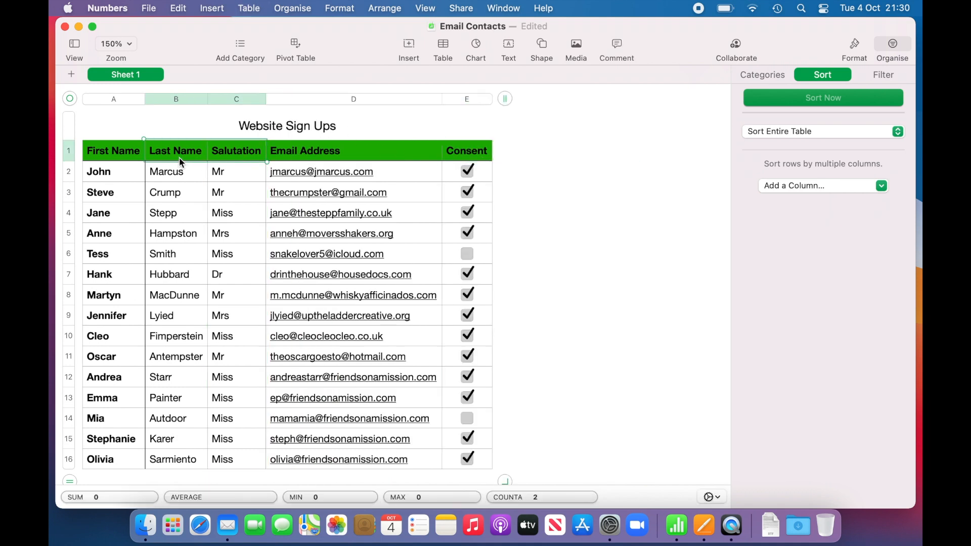
click(237, 99)
drag(237, 99, 95, 114)
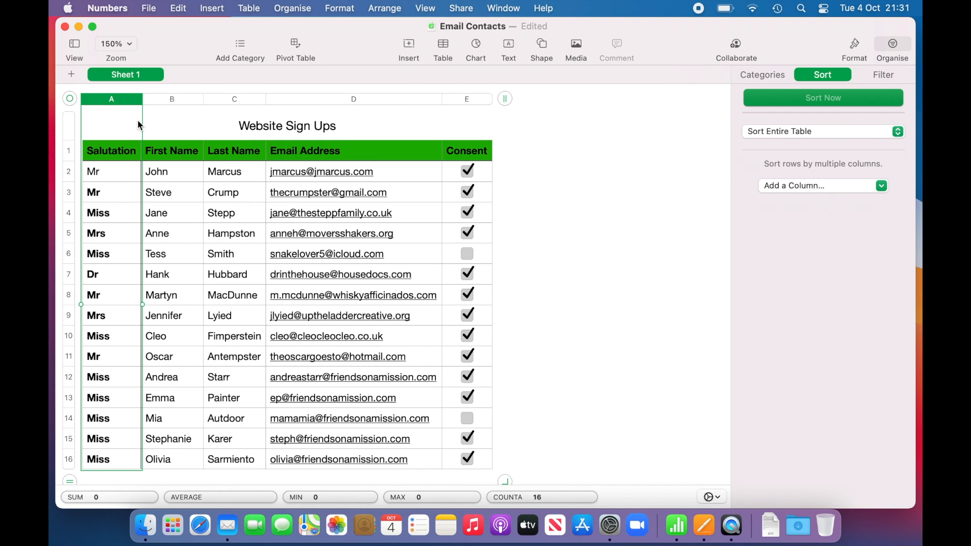
key(super+b)
key(super+braceright)
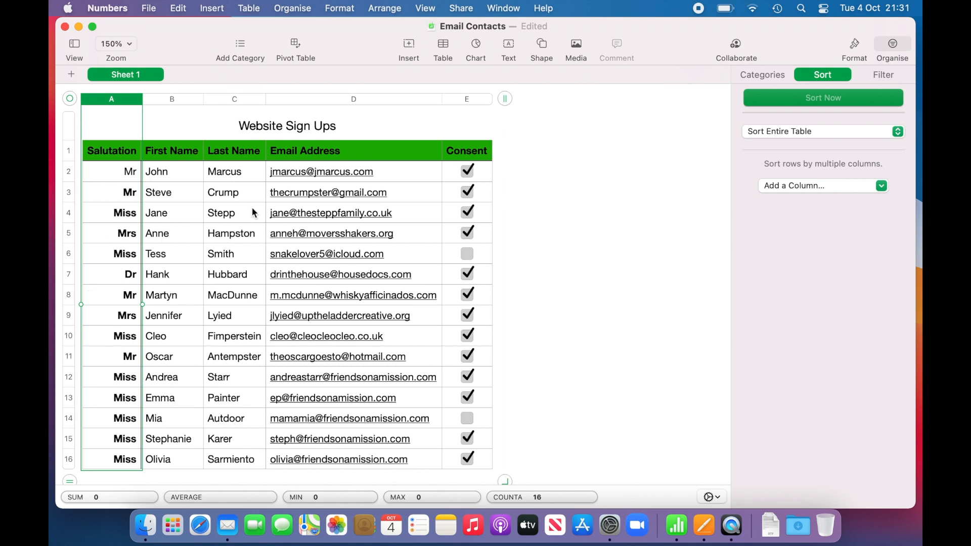
Right-align the Email Address column and apply All Caps to the salutations, first names and last names in the Miss and Mrs rows
click(372, 99)
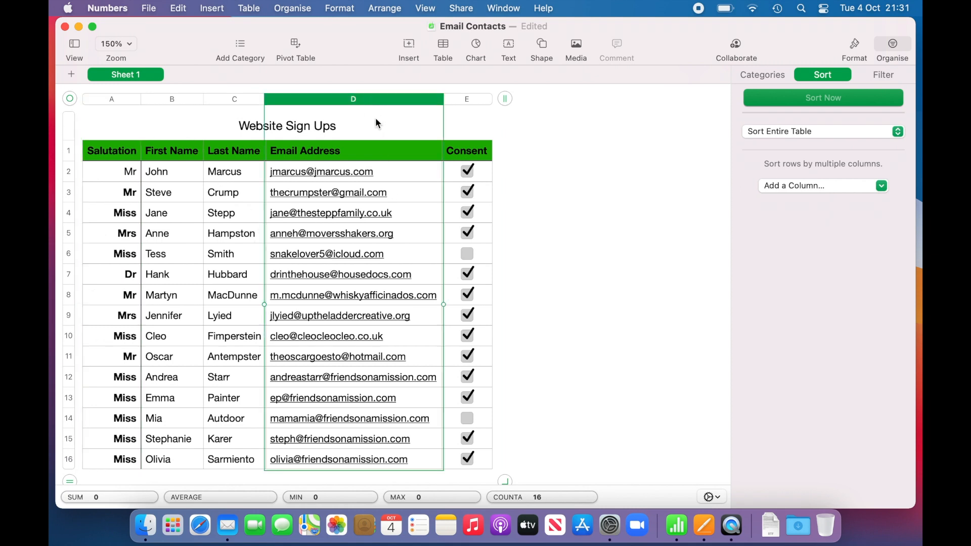
key(super+braceright)
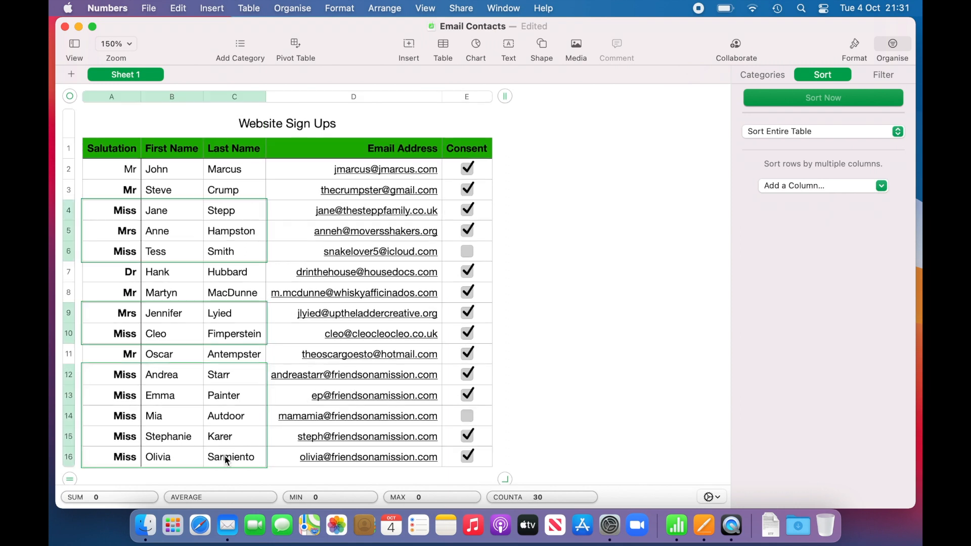
key(super+shift+a)
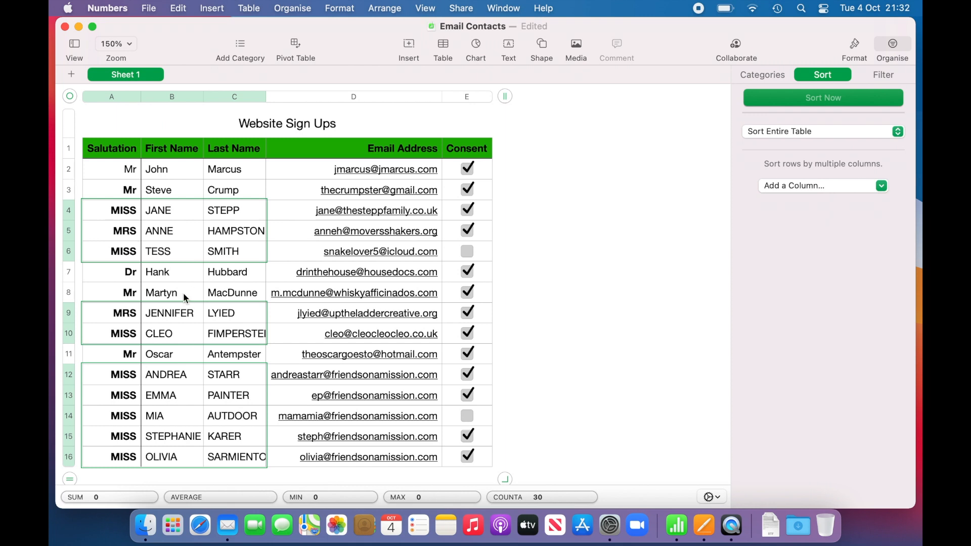
Resize the Last Name and First Name columns to fit their capitalised content
click(238, 96)
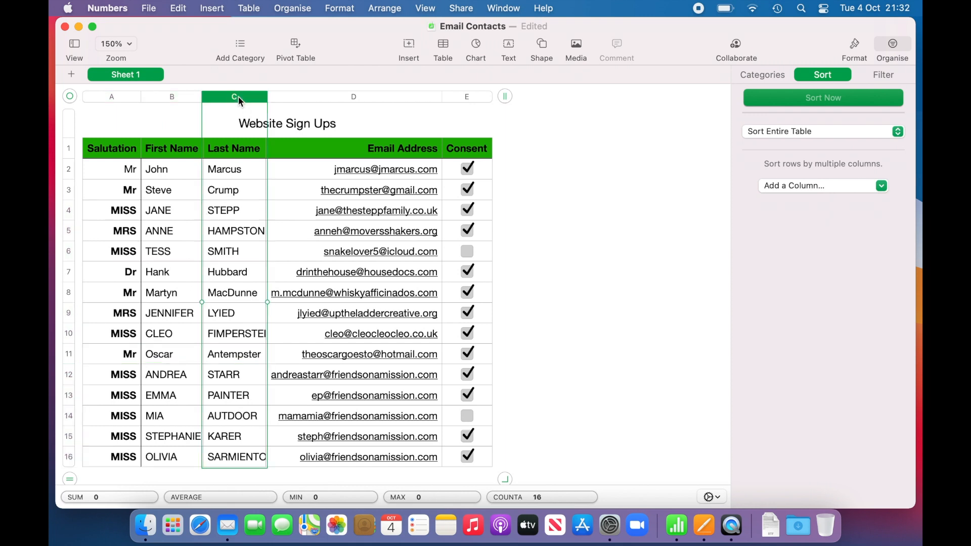
key(super+shift+r)
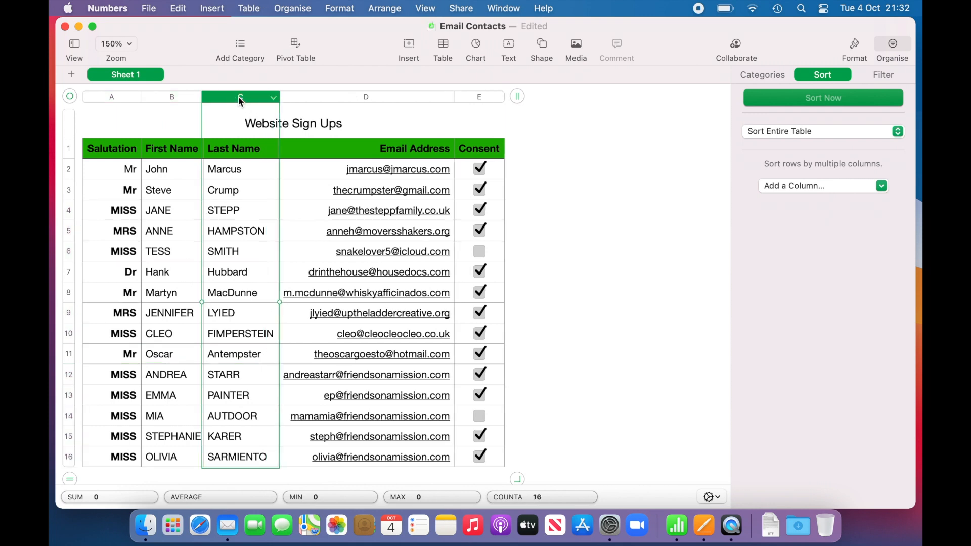
click(174, 100)
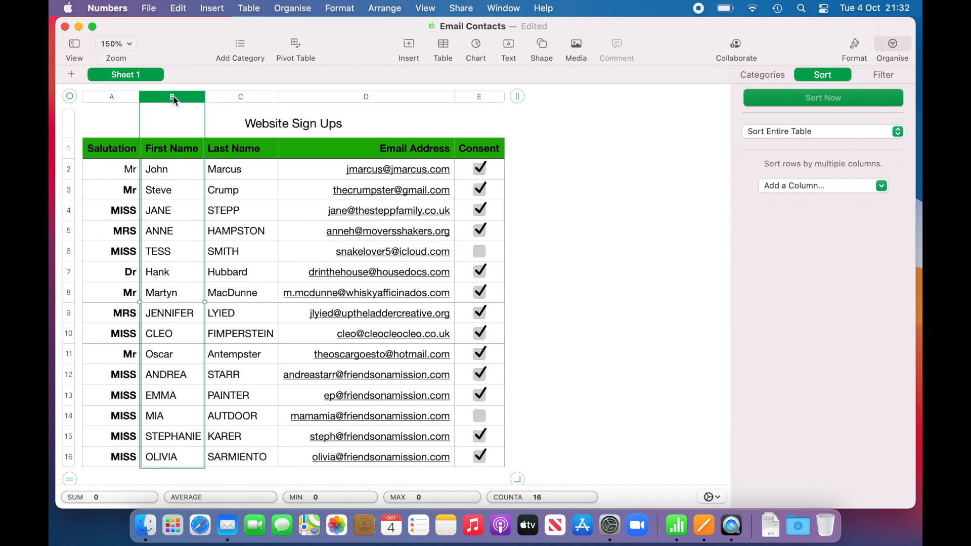
key(super+shift+r)
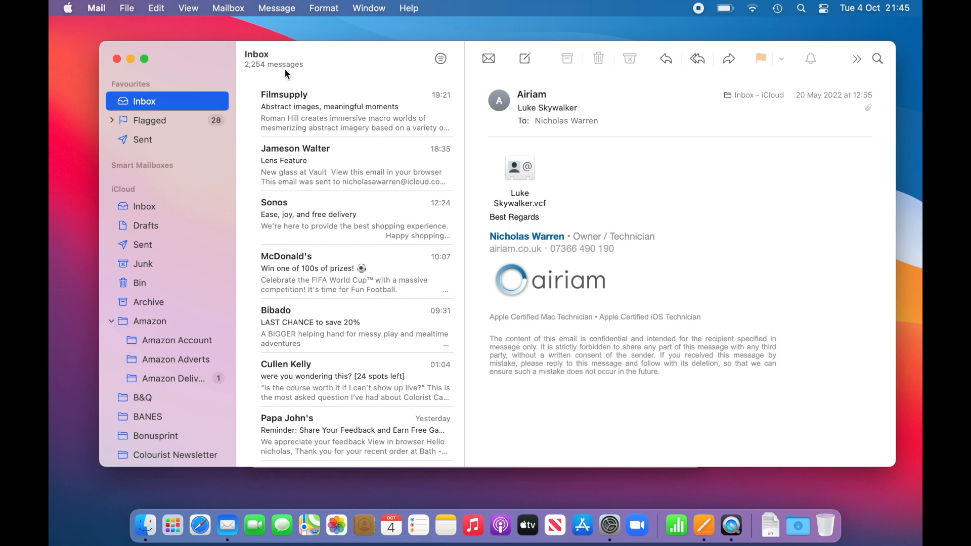
In System Preferences, add a Mail app shortcut for "New Mailbox..." assigned to Option+Shift+Command+M and try it out in Mail
click(235, 9)
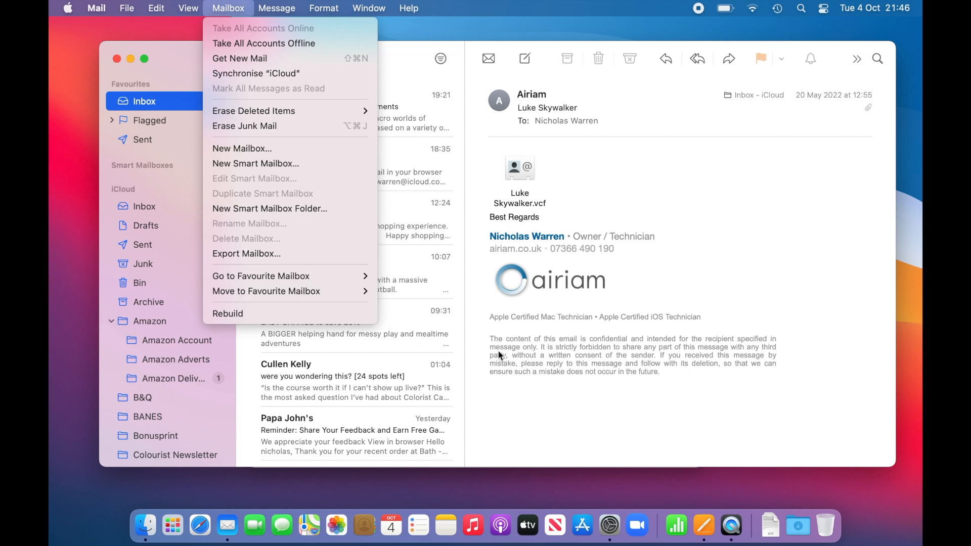
click(619, 527)
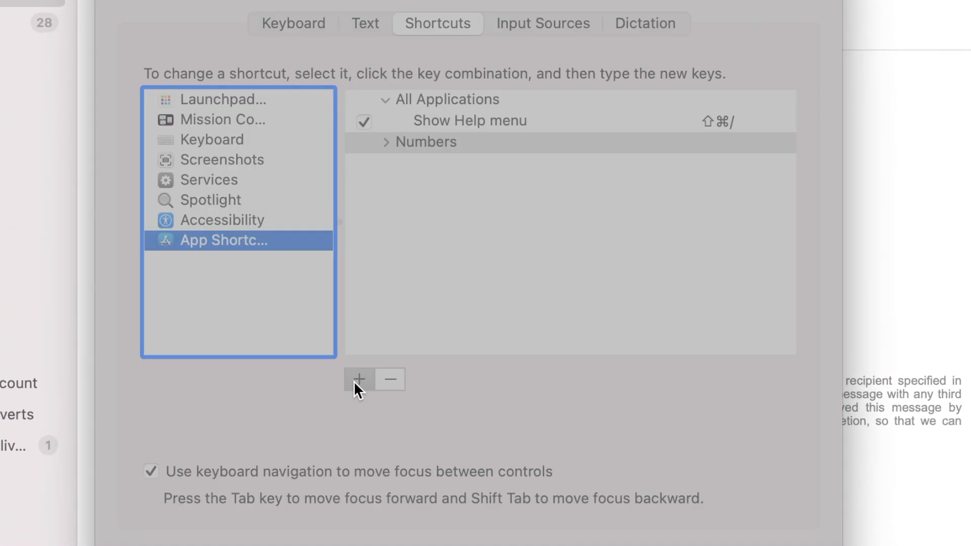
click(356, 381)
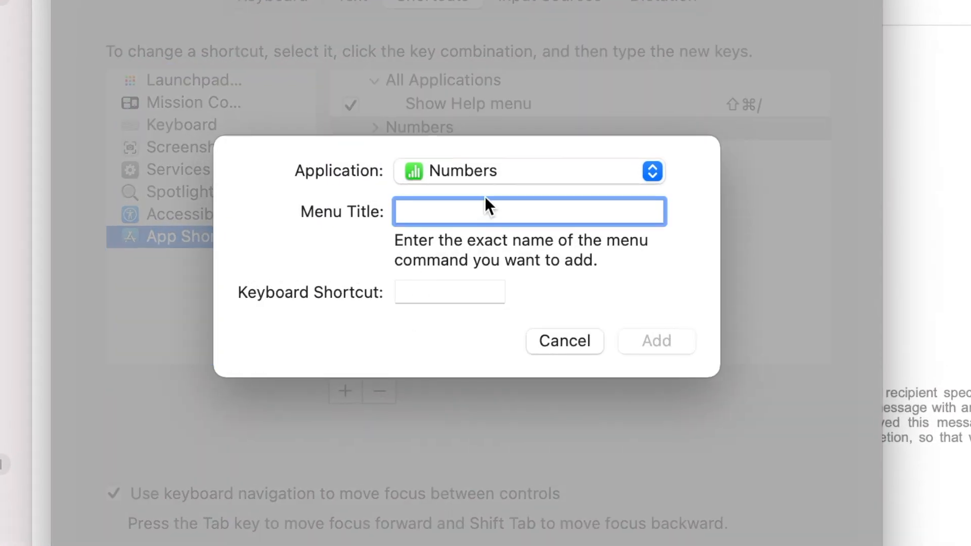
click(502, 184)
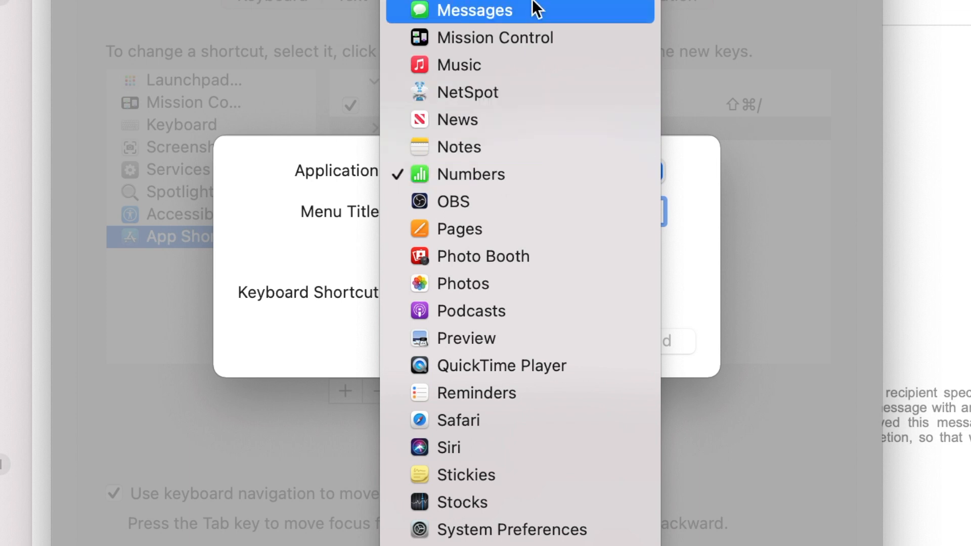
click(460, 1)
text(N)
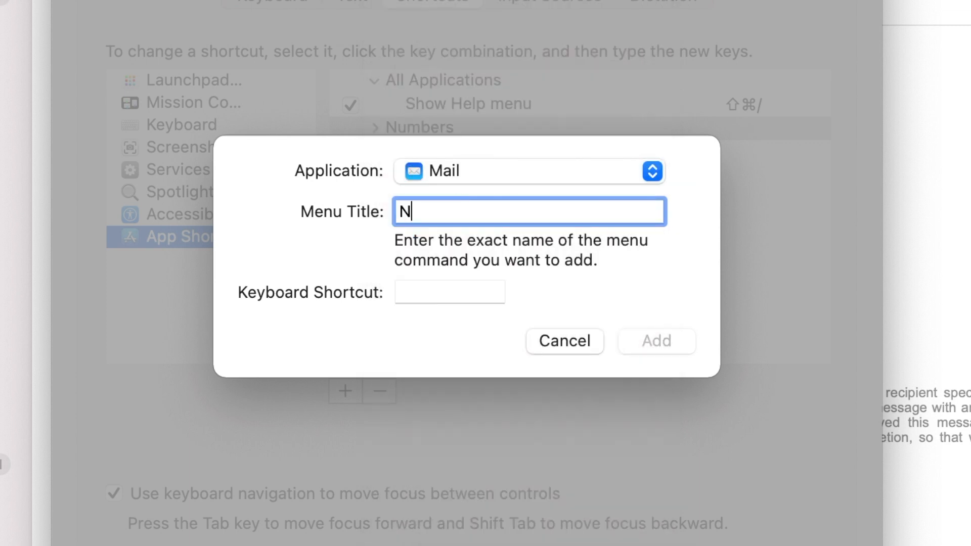
text(ew Mailbox...)
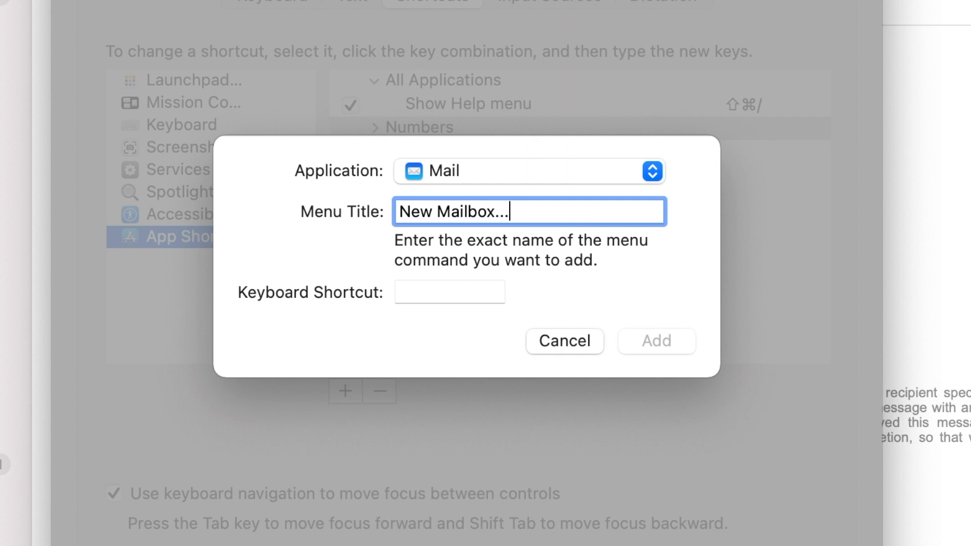
click(439, 291)
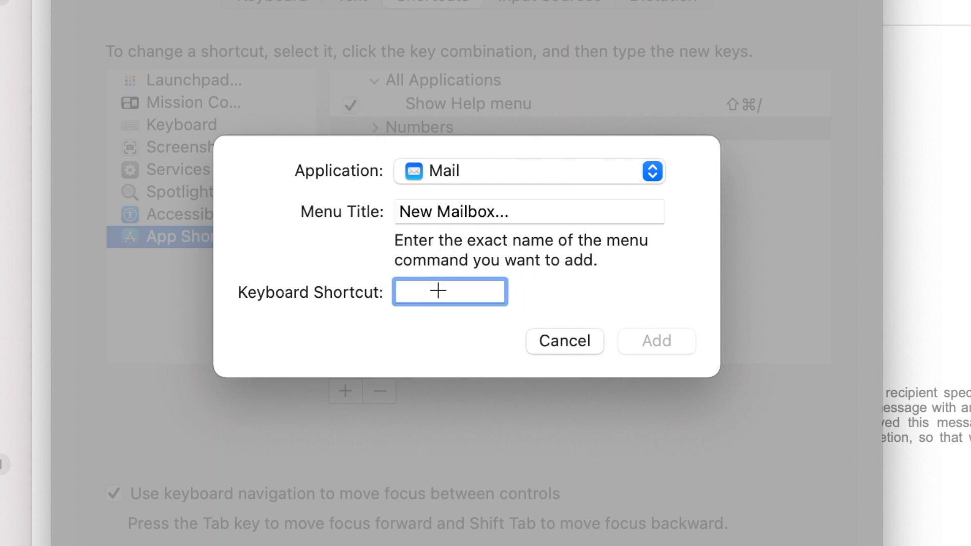
key(alt+shift+super+m)
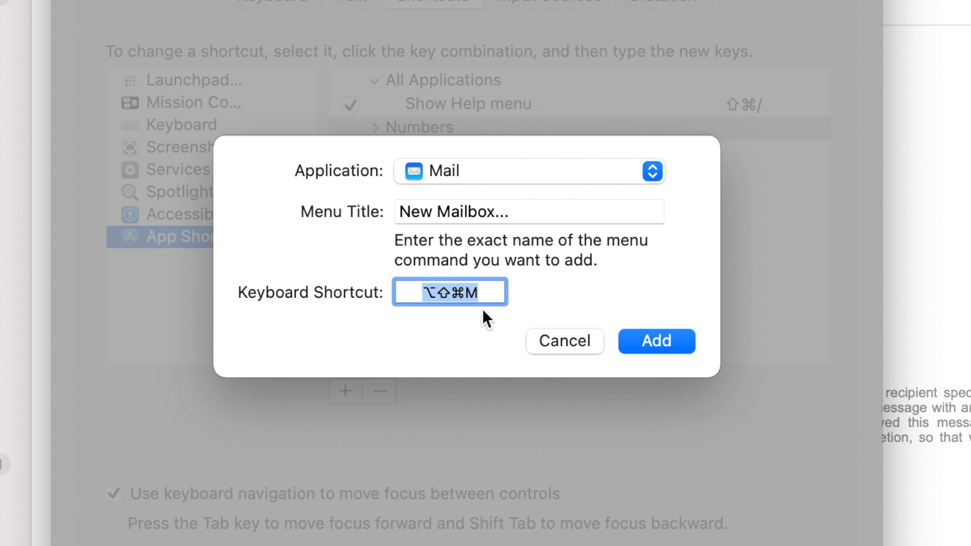
click(654, 340)
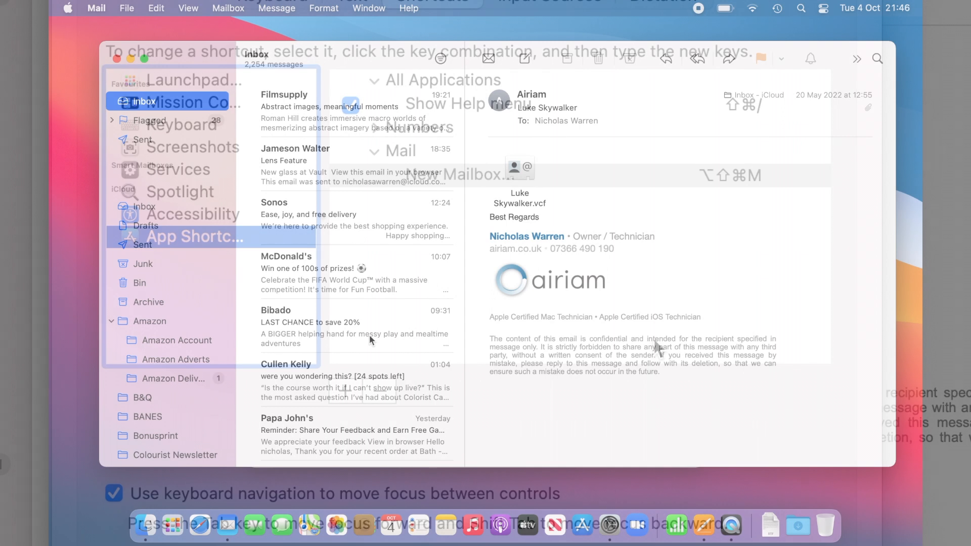
key(alt+shift+super+m)
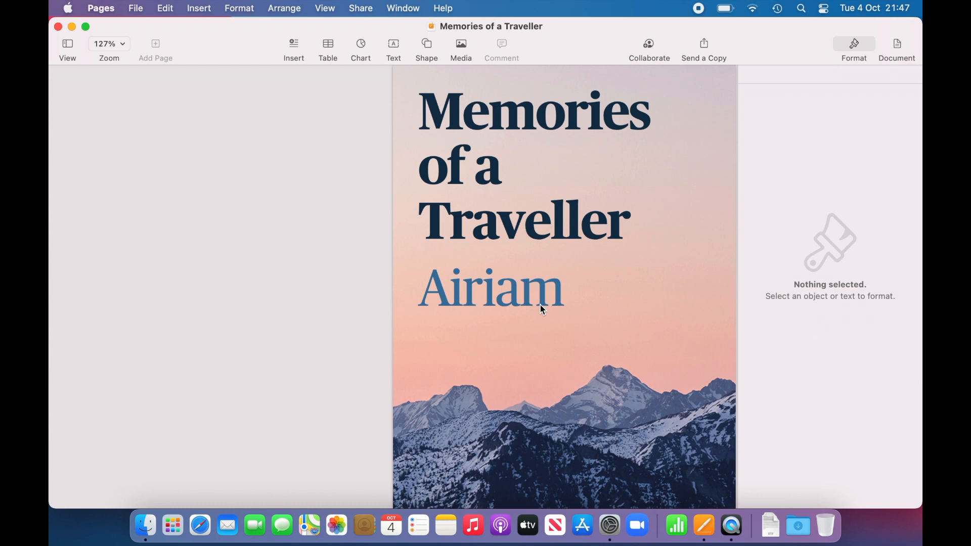
Switch to Pages, look through the Memories of a Traveller book and look up the commands for sending a copy
scroll(544, 311, down, 15)
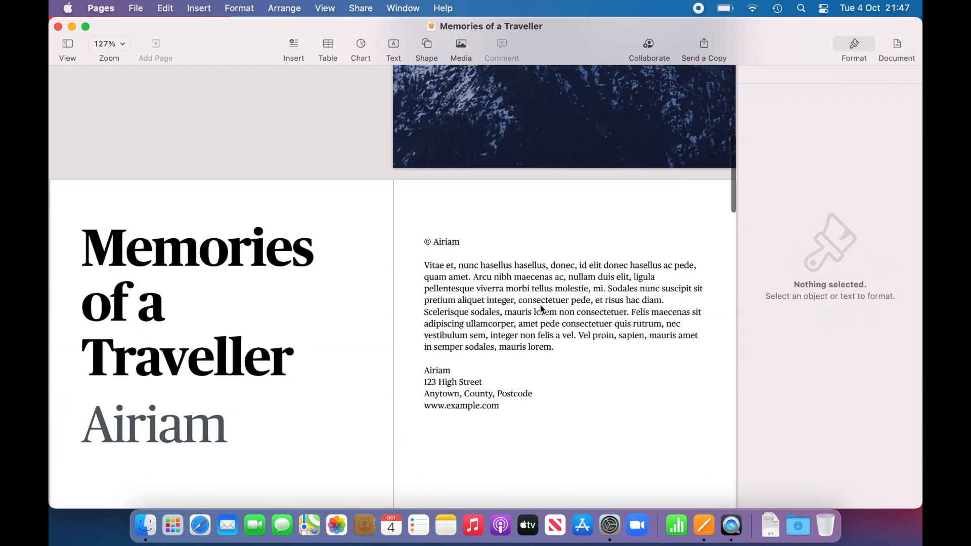
scroll(541, 305, down, 20)
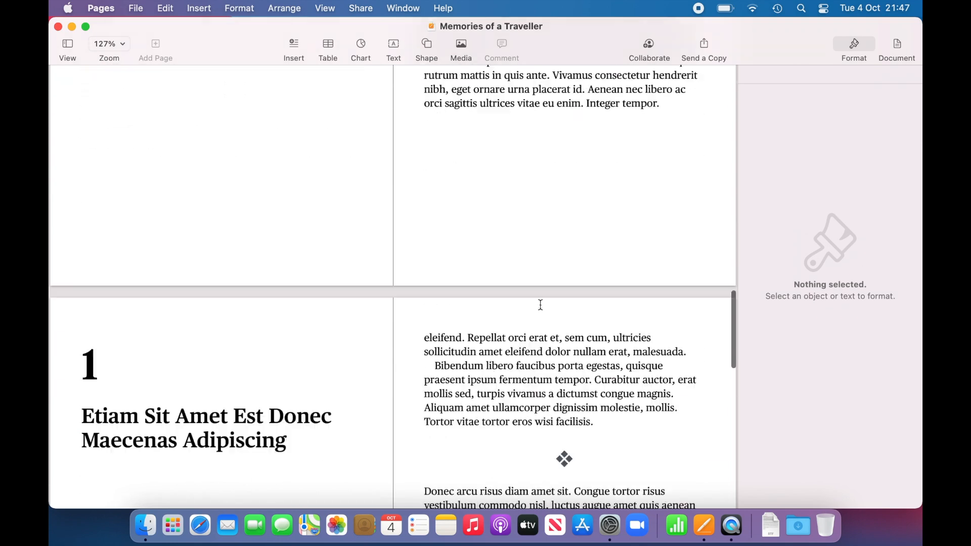
scroll(541, 305, up, 20)
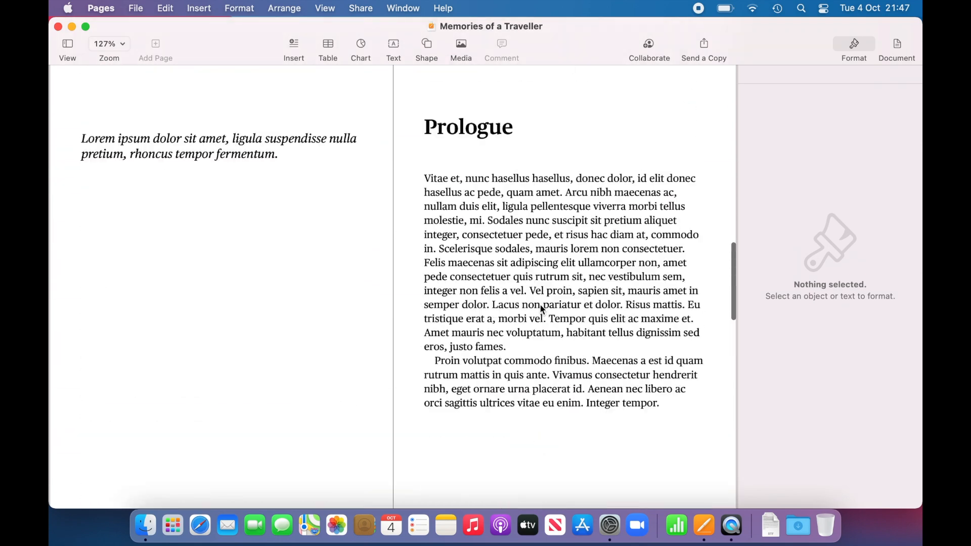
scroll(541, 305, up, 10)
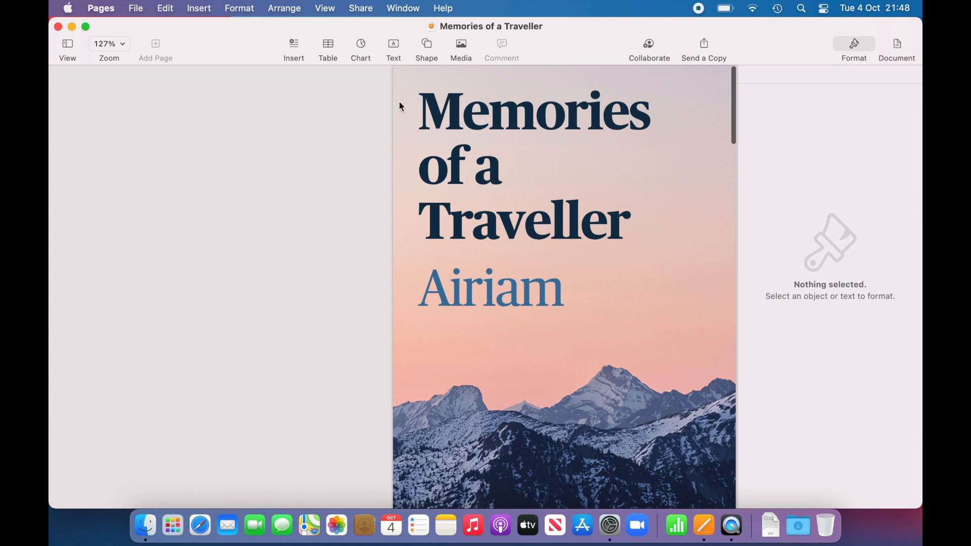
click(359, 8)
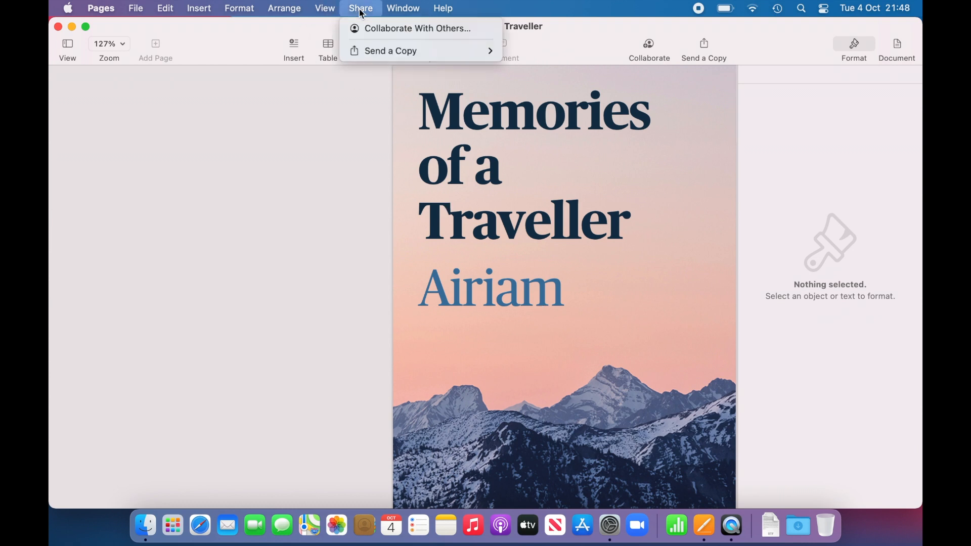
mouse_move(381, 55)
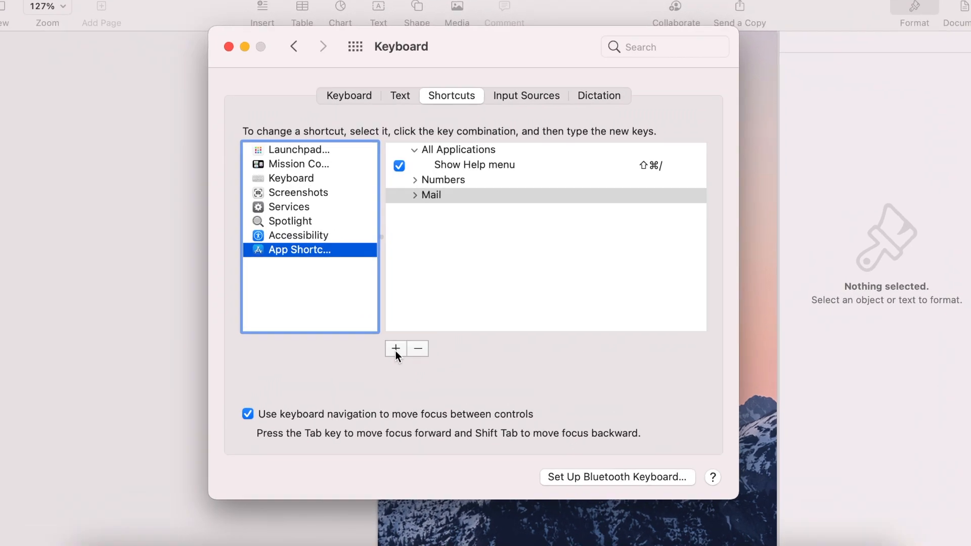
In System Preferences, add a Pages app shortcut for the "Mail" command assigned to Option+Shift+Command+E
click(408, 339)
click(539, 173)
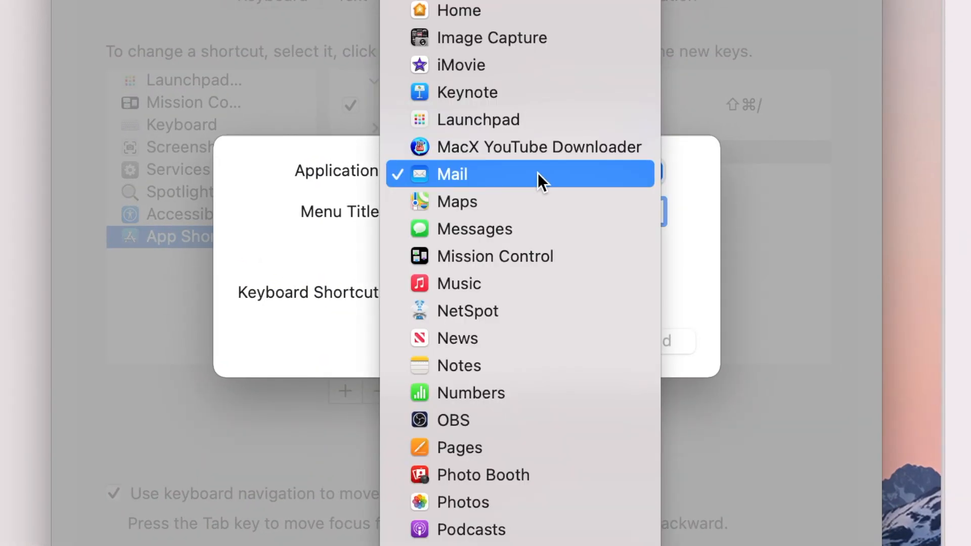
click(496, 449)
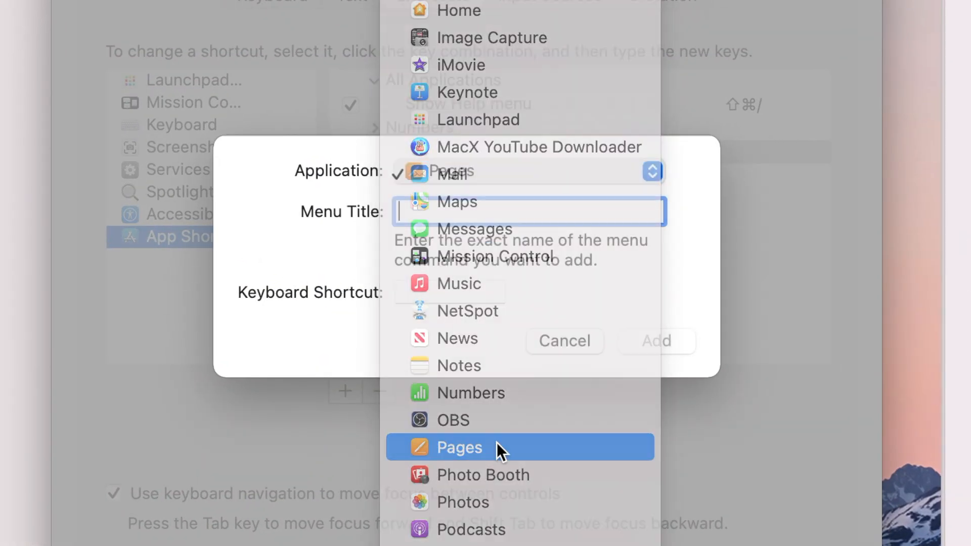
text(Mail)
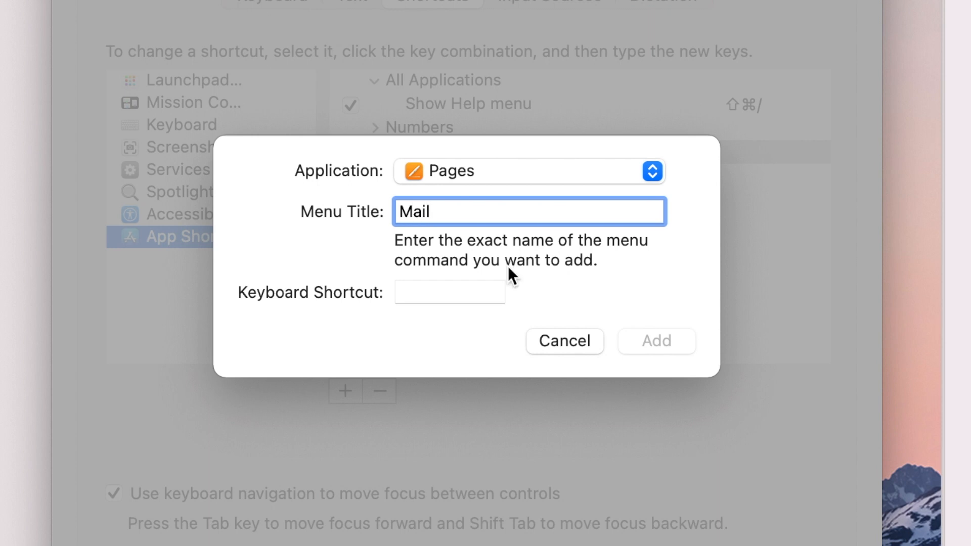
click(459, 294)
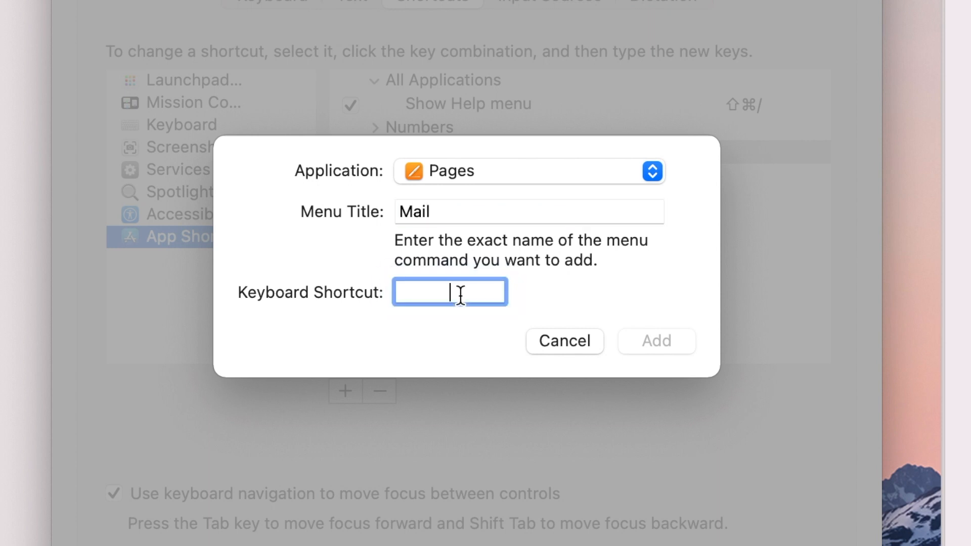
key(alt+shift+super+e)
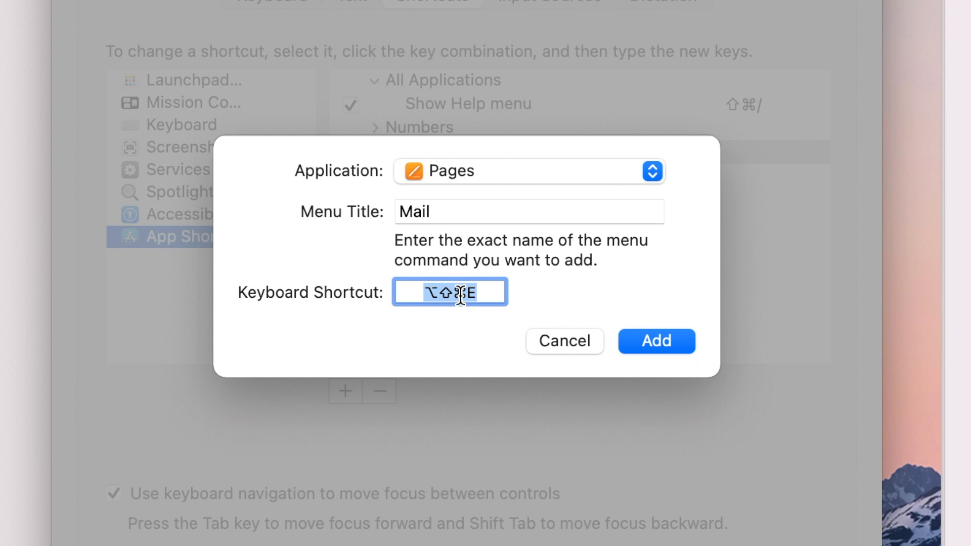
click(679, 337)
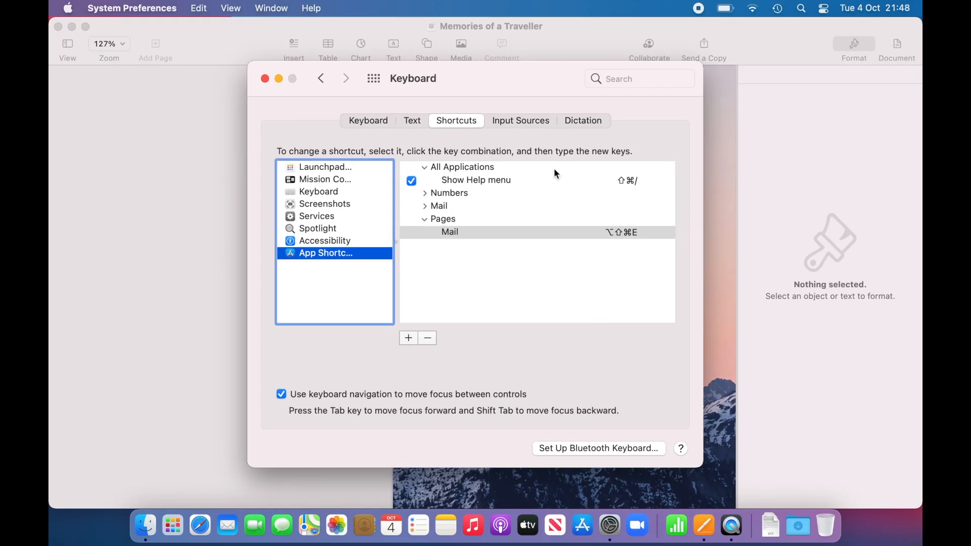
Return to Pages and use the new shortcut to send the Memories of a Traveller book via Mail as a PDF
click(286, 232)
key(alt+shift+super+e)
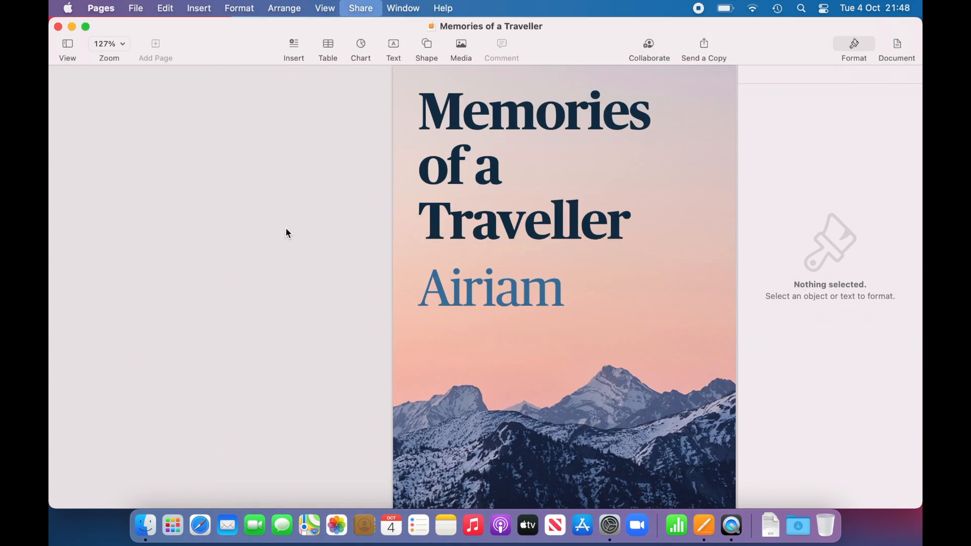
click(380, 172)
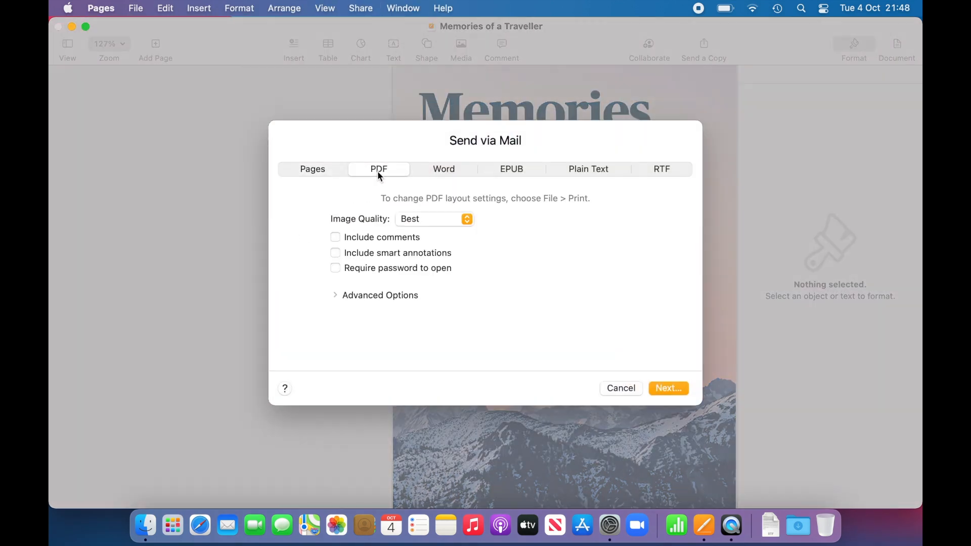
click(663, 389)
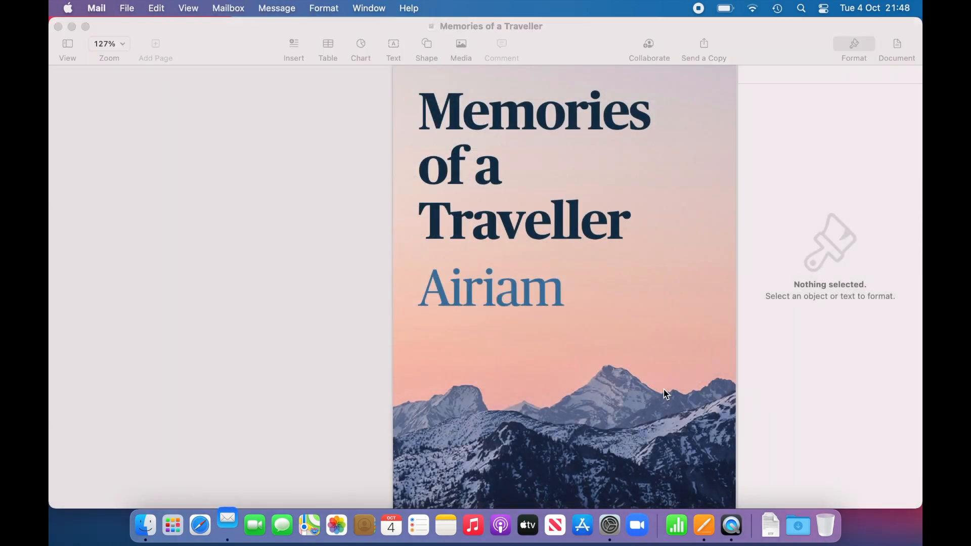